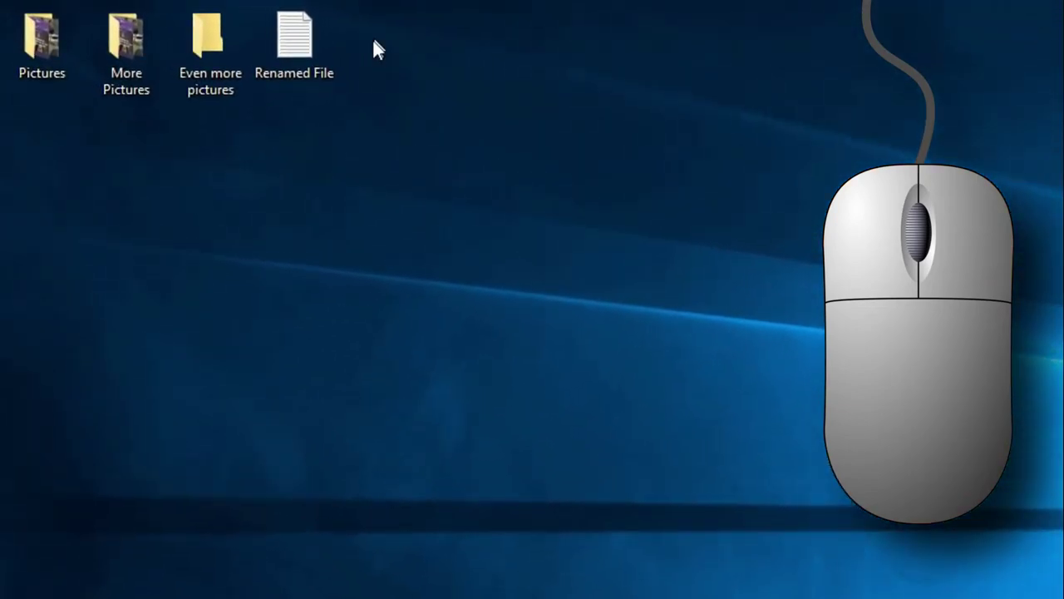
Select each desktop icon in turn (Renamed File, Pictures, More Pictures, Even more pictures), then clear the selection.
{"action": "left_click", "coordinate": [284, 41]}
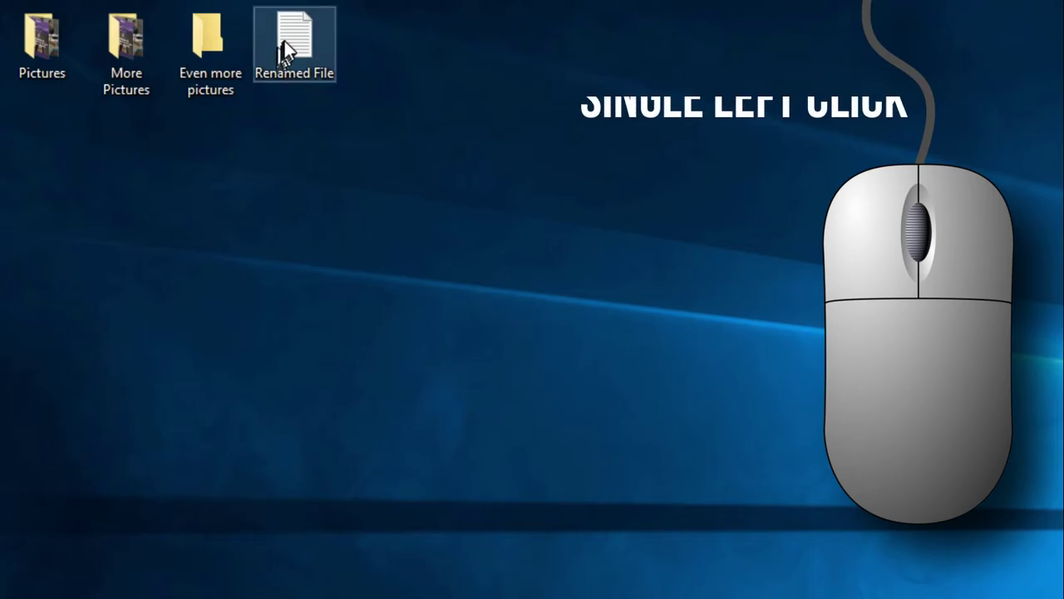
{"action": "left_click", "coordinate": [284, 40]}
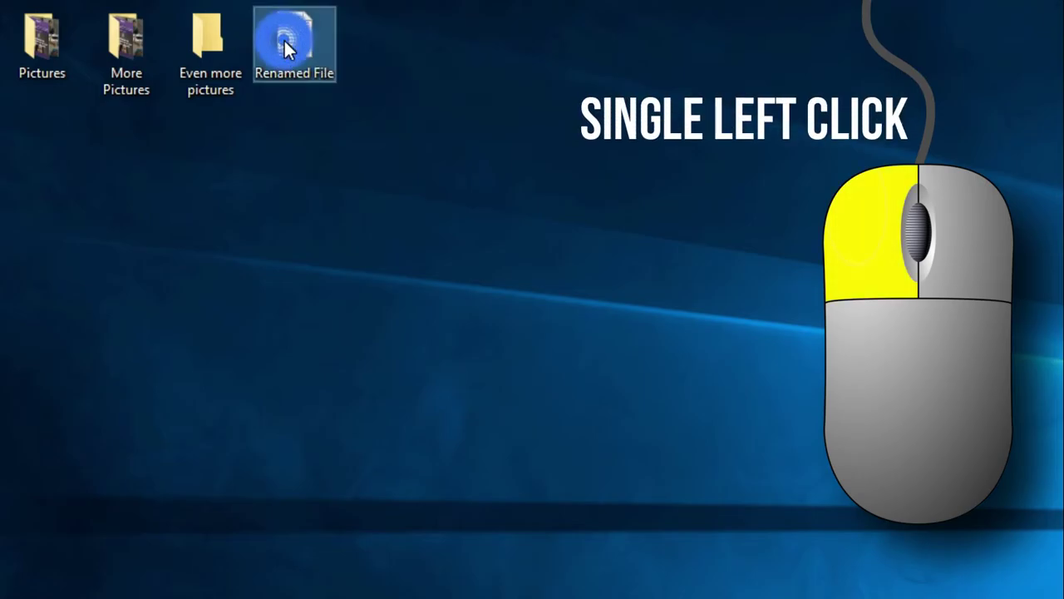
{"action": "left_click", "coordinate": [219, 43]}
{"action": "left_click", "coordinate": [129, 39]}
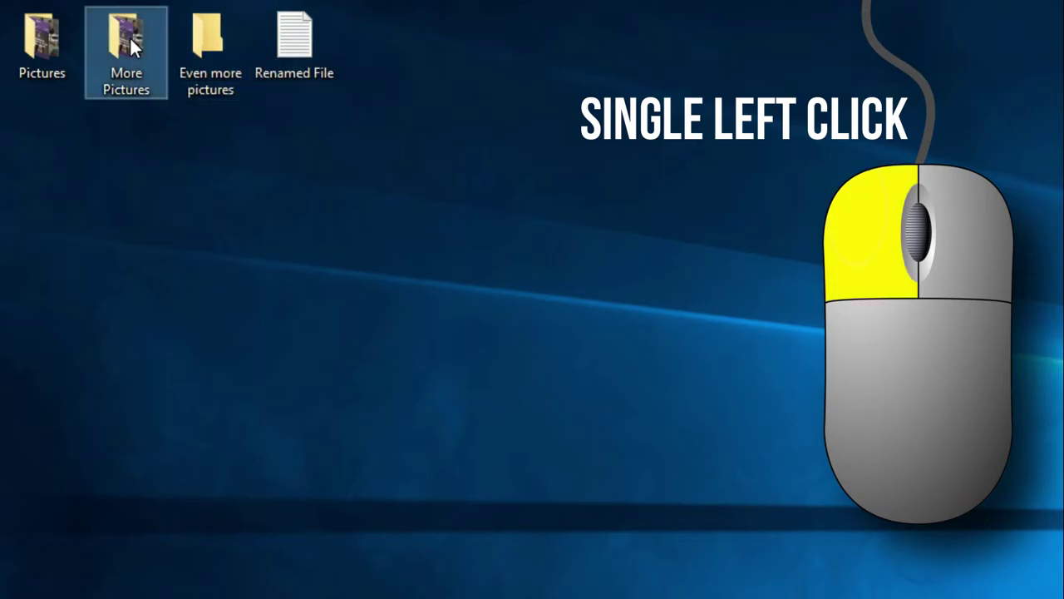
{"action": "left_click", "coordinate": [34, 35]}
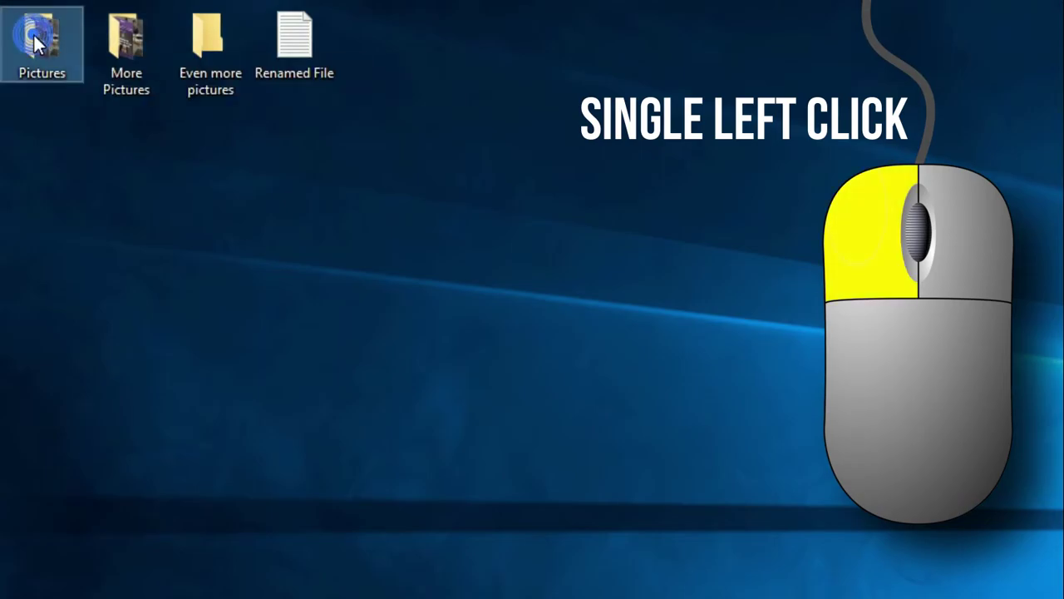
{"action": "left_click", "coordinate": [102, 36]}
{"action": "left_click", "coordinate": [200, 37]}
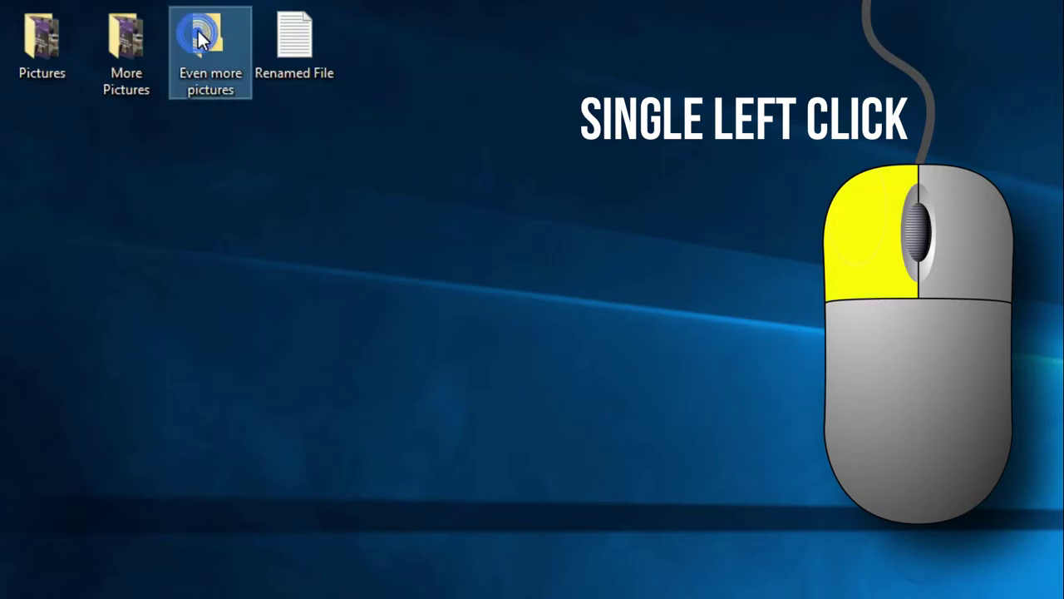
{"action": "left_click", "coordinate": [281, 37]}
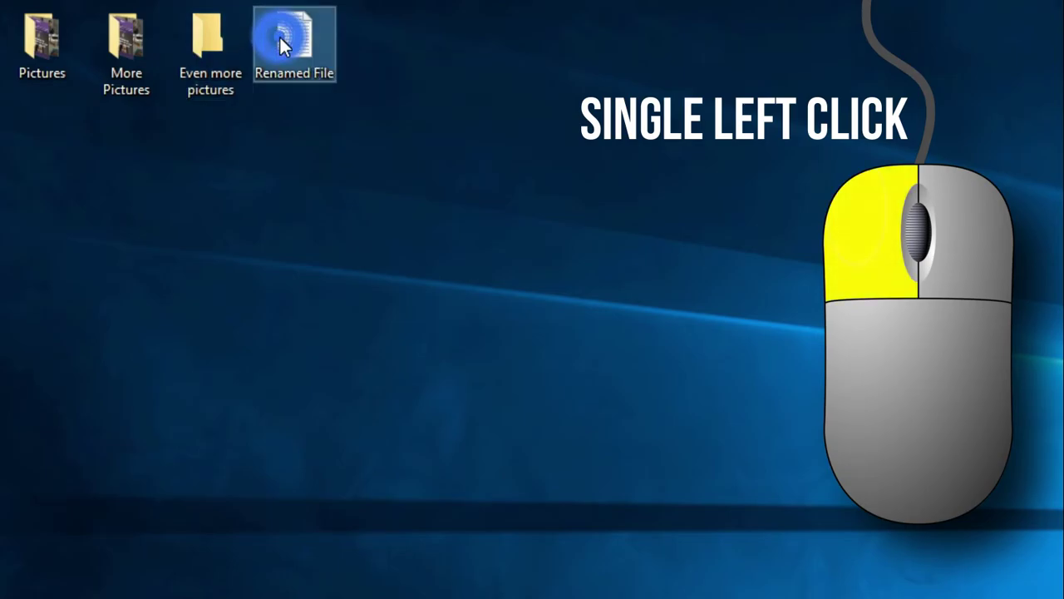
{"action": "left_click", "coordinate": [385, 60]}
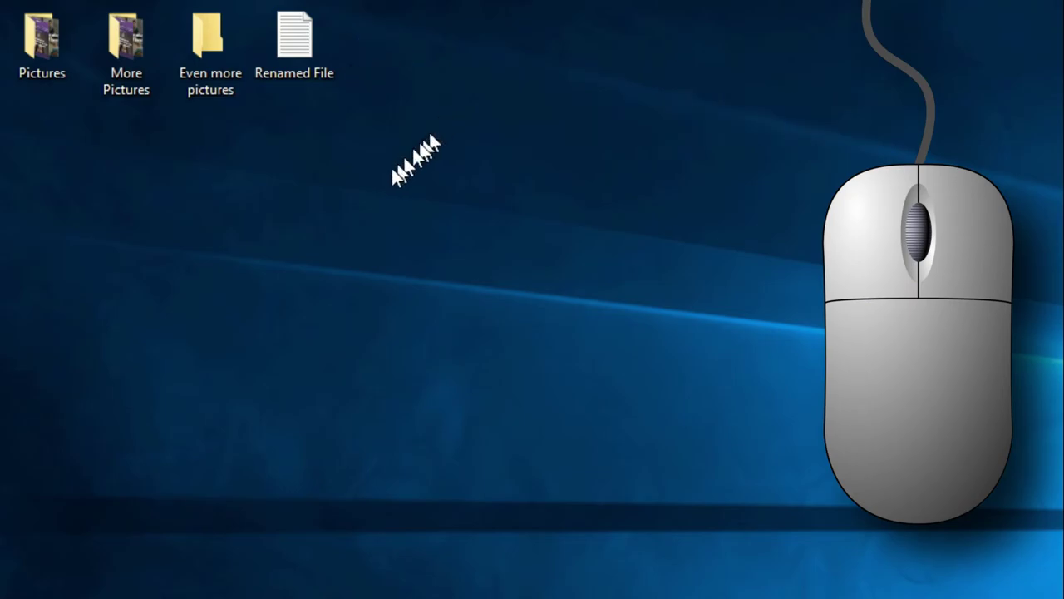
Open Renamed File to read its text, then close it.
{"action": "mouse_move", "coordinate": [283, 55]}
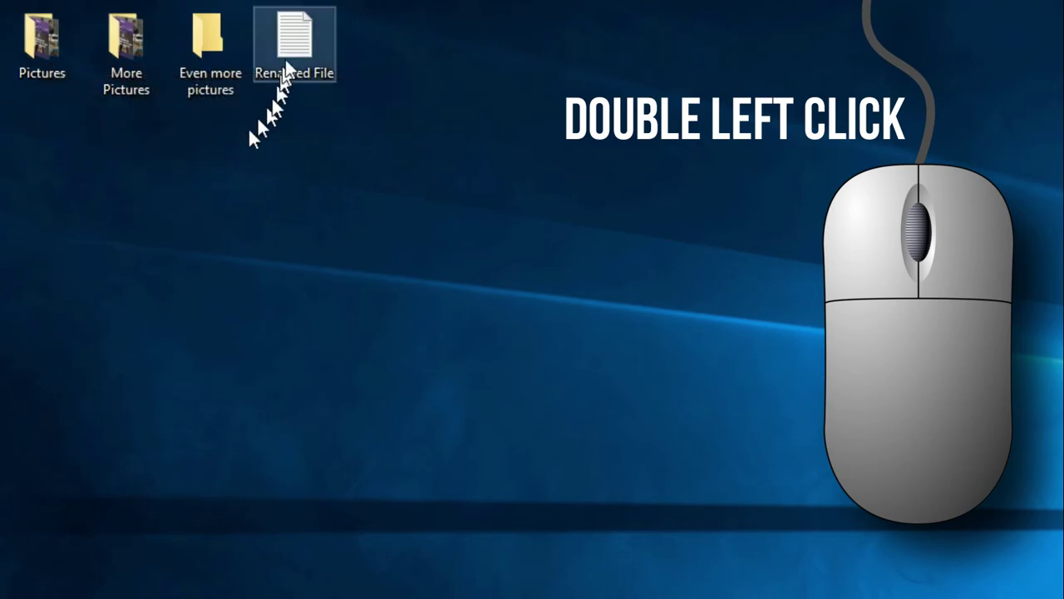
{"action": "double_click", "coordinate": [303, 40]}
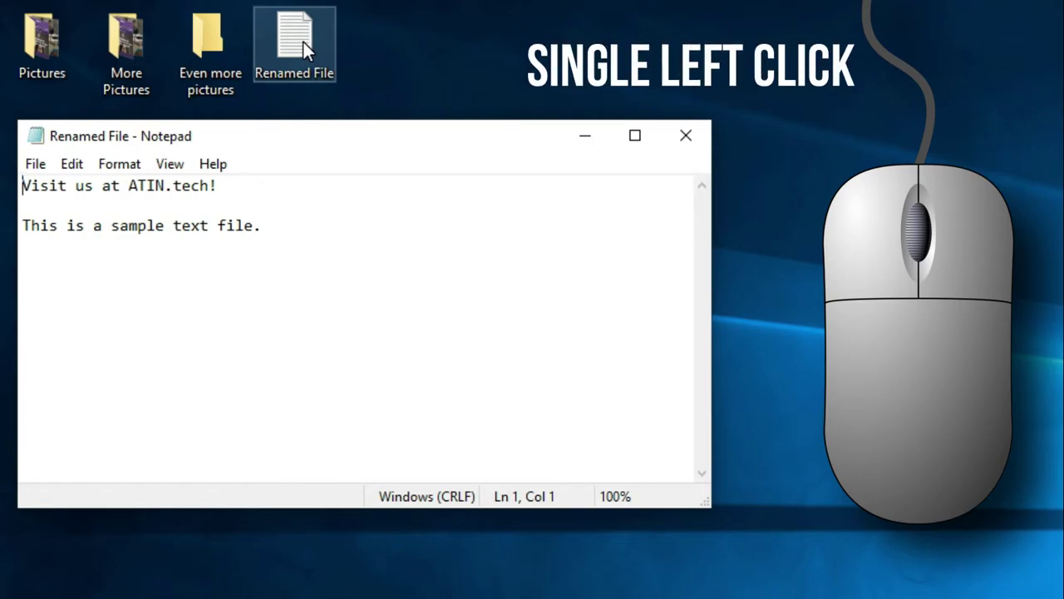
{"action": "left_click", "coordinate": [685, 136]}
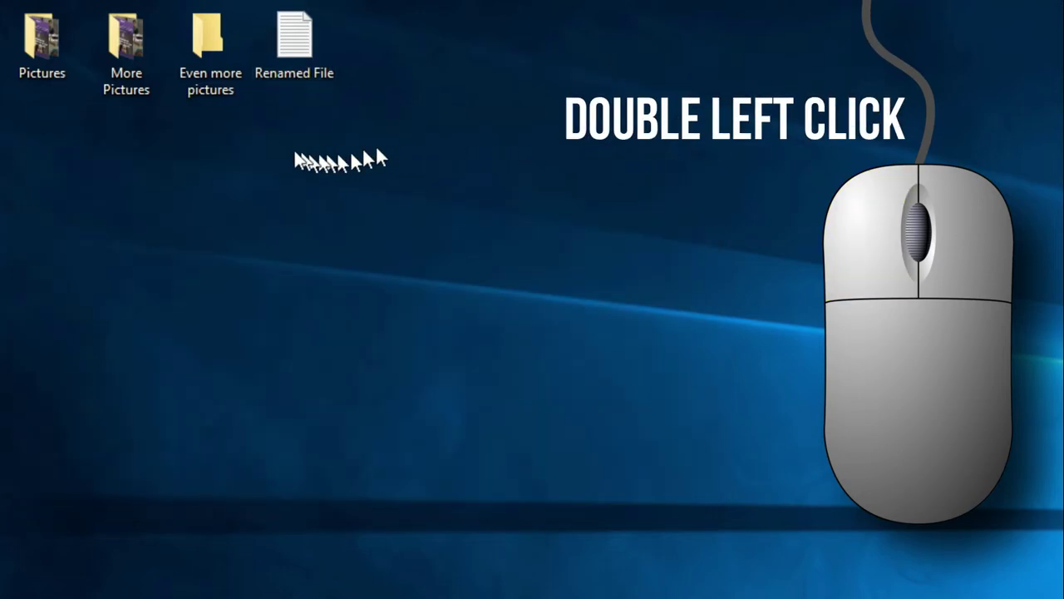
Open the More Pictures folder and view the AboutUs image, then close it.
{"action": "double_click", "coordinate": [130, 51]}
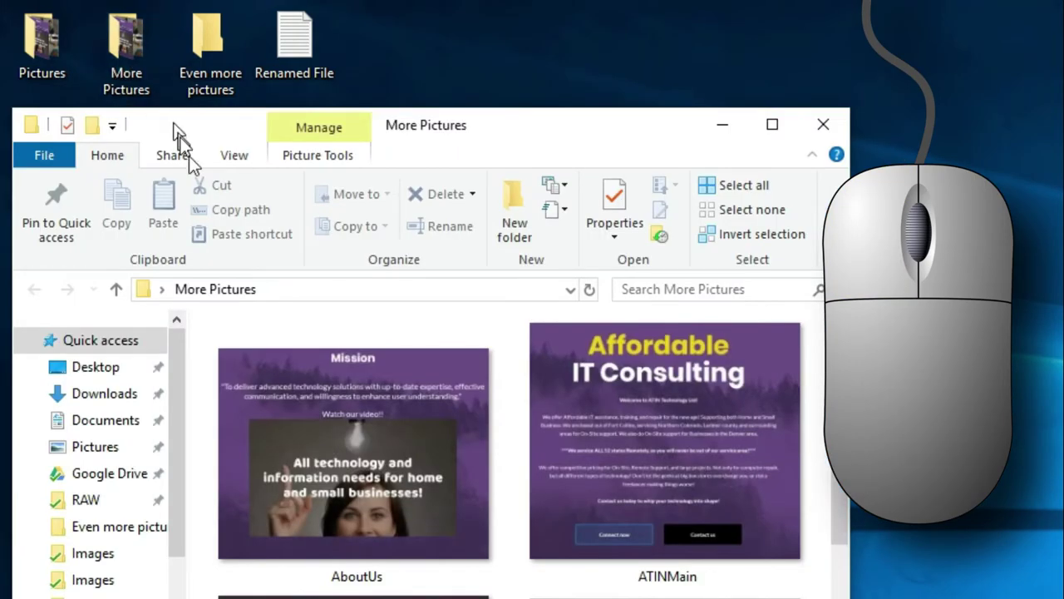
{"action": "left_click", "coordinate": [316, 427]}
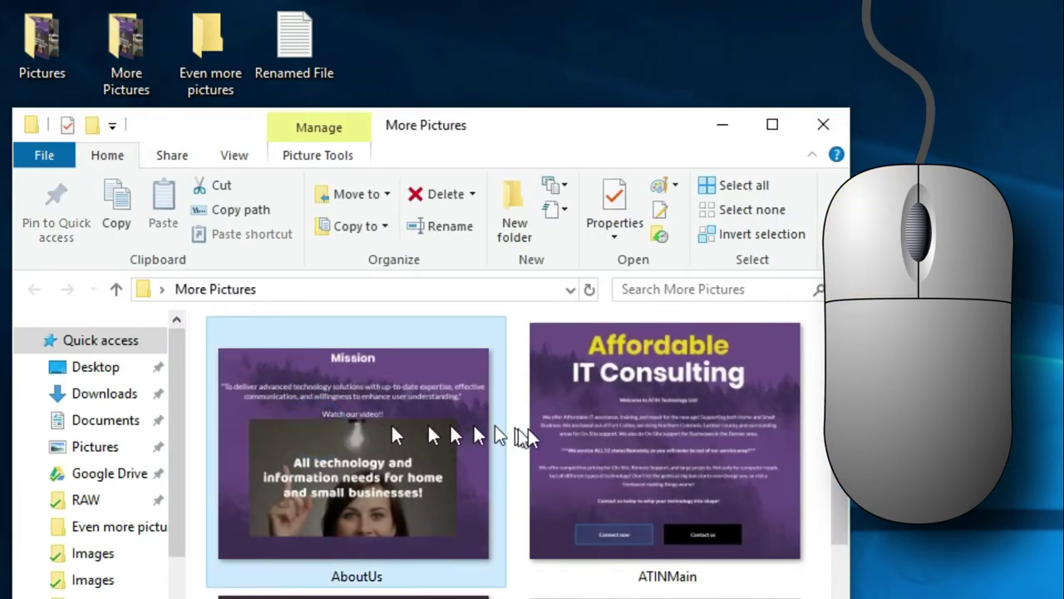
{"action": "left_click", "coordinate": [605, 430]}
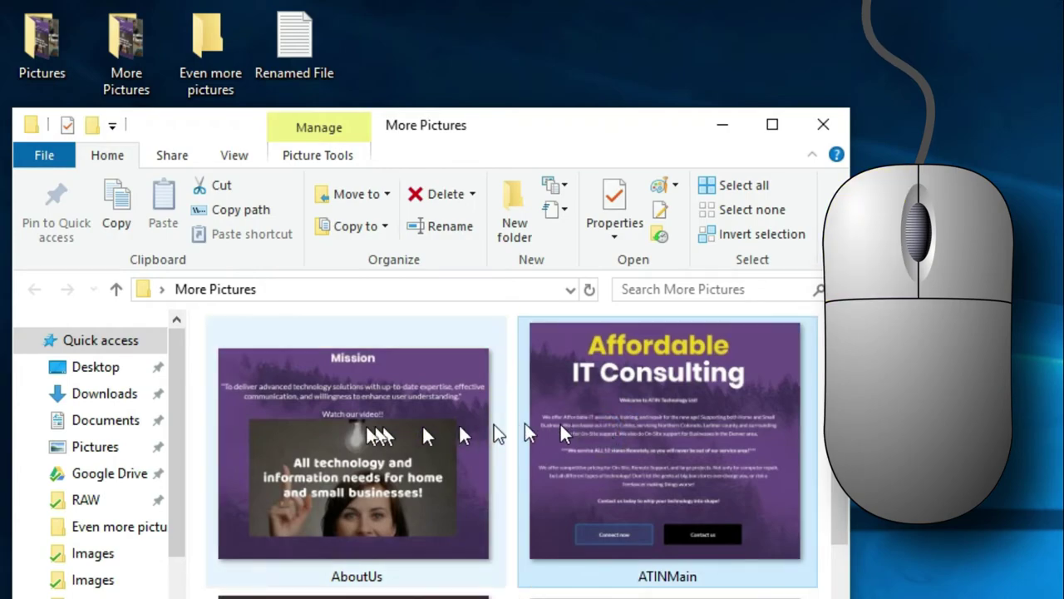
{"action": "left_click", "coordinate": [282, 410]}
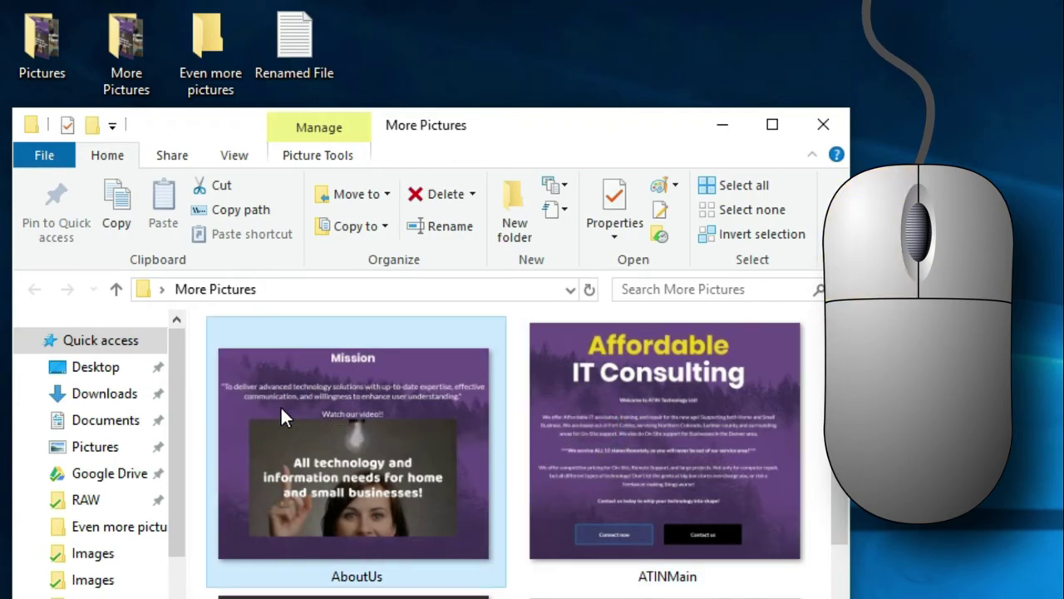
{"action": "double_click", "coordinate": [281, 405]}
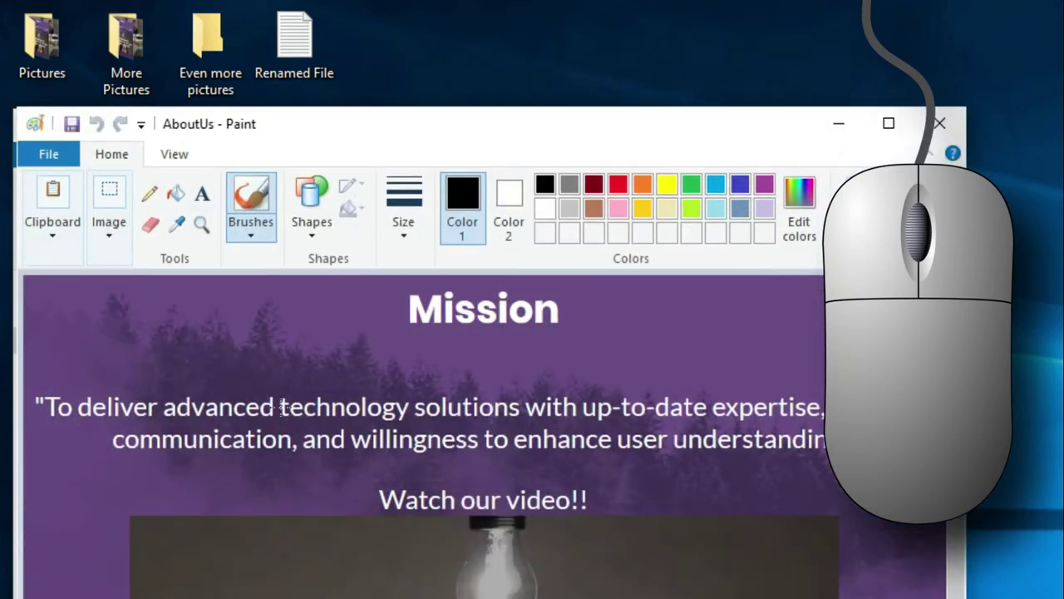
{"action": "left_click", "coordinate": [941, 123]}
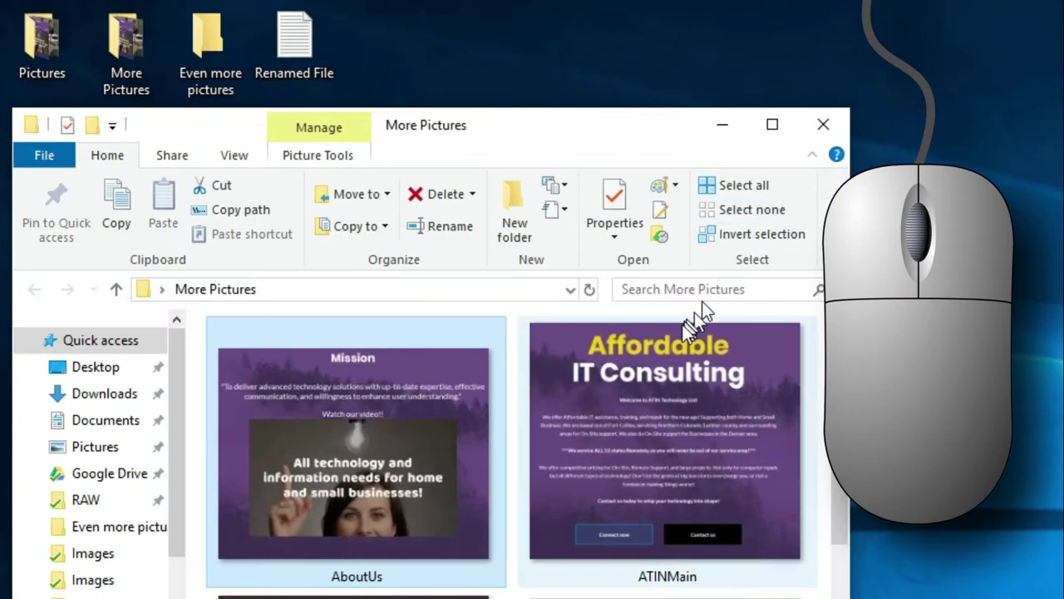
Scroll down the thumbnails and open the BusinessCardFront image in Paint, then close it.
{"action": "left_click", "coordinate": [640, 387]}
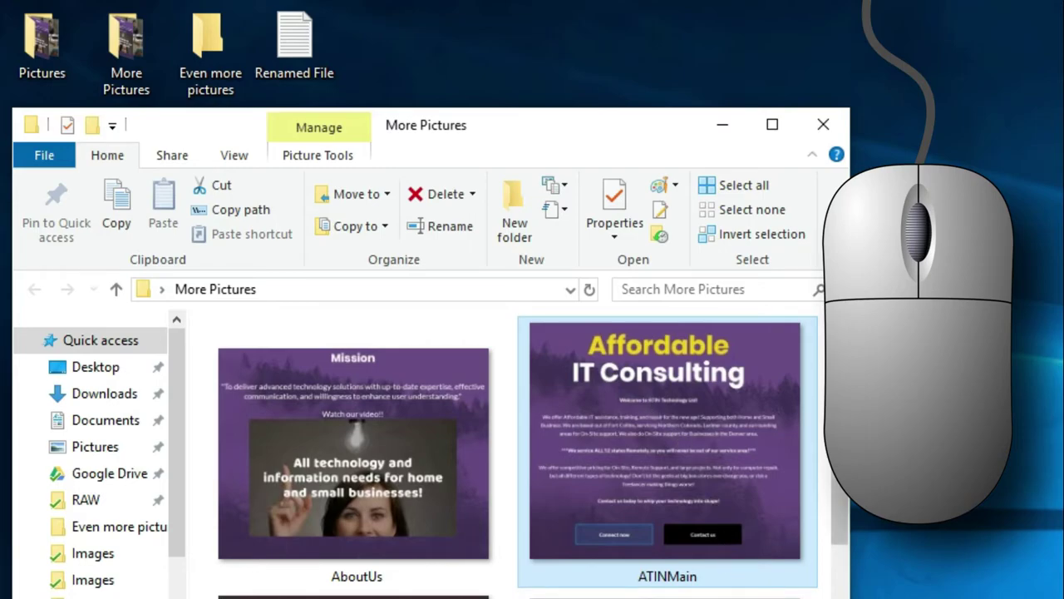
{"action": "scroll", "coordinate": [516, 453], "scroll_direction": "down", "scroll_amount": 2}
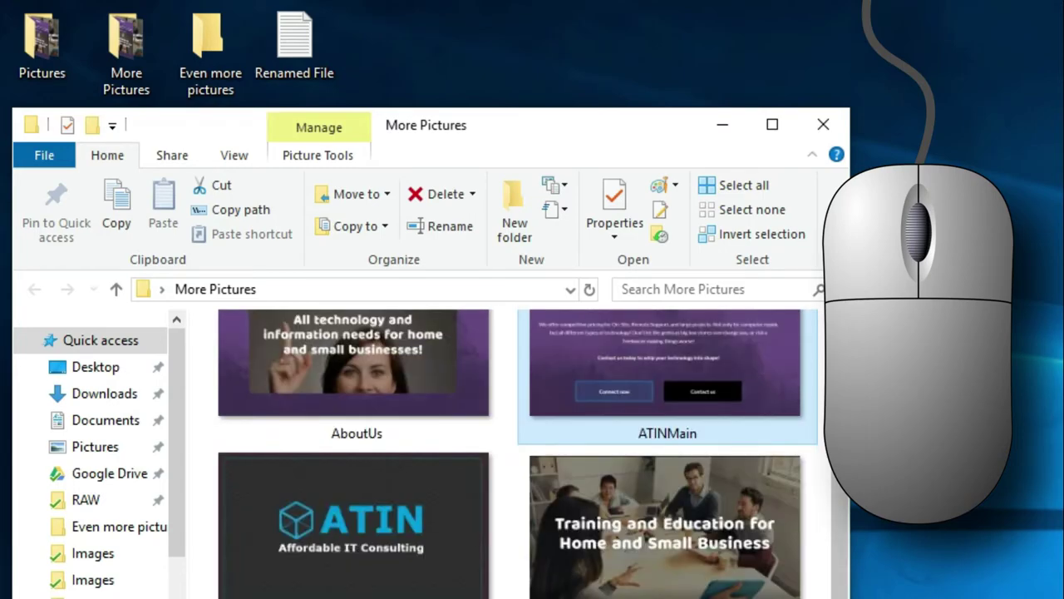
{"action": "left_click", "coordinate": [362, 523]}
{"action": "double_click", "coordinate": [362, 523]}
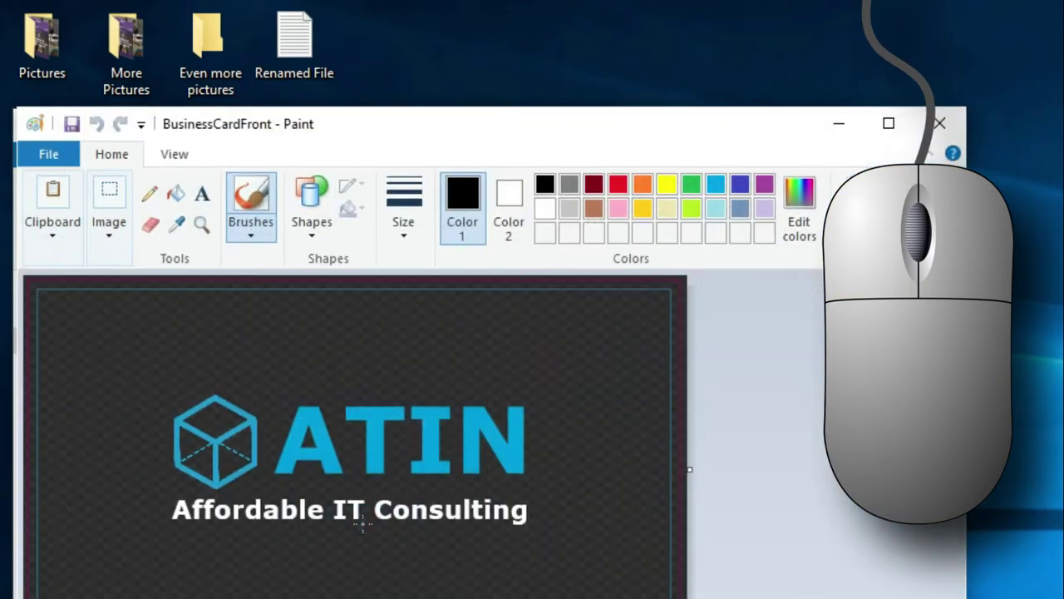
{"action": "left_click", "coordinate": [958, 121]}
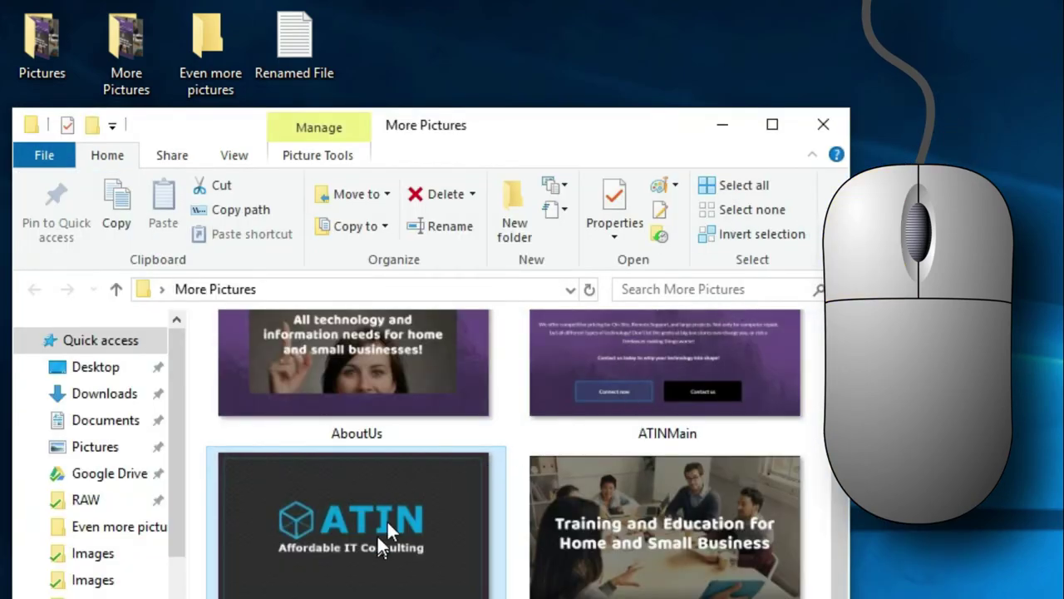
Go from Desktop to This PC in the navigation pane.
{"action": "left_click", "coordinate": [93, 375]}
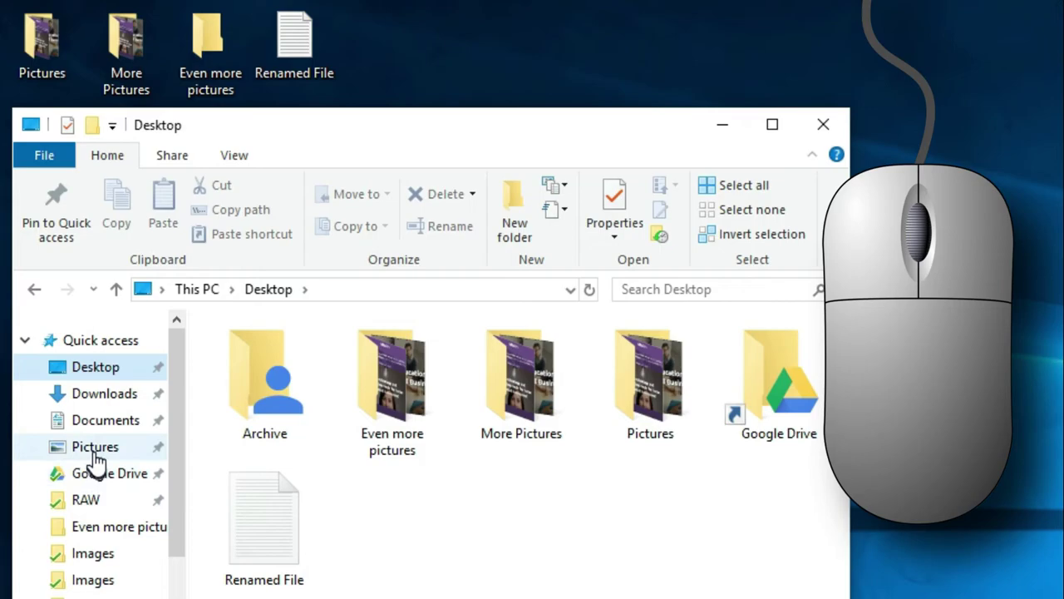
{"action": "left_click_drag", "start_coordinate": [175, 385], "coordinate": [177, 460]}
{"action": "left_click", "coordinate": [83, 582]}
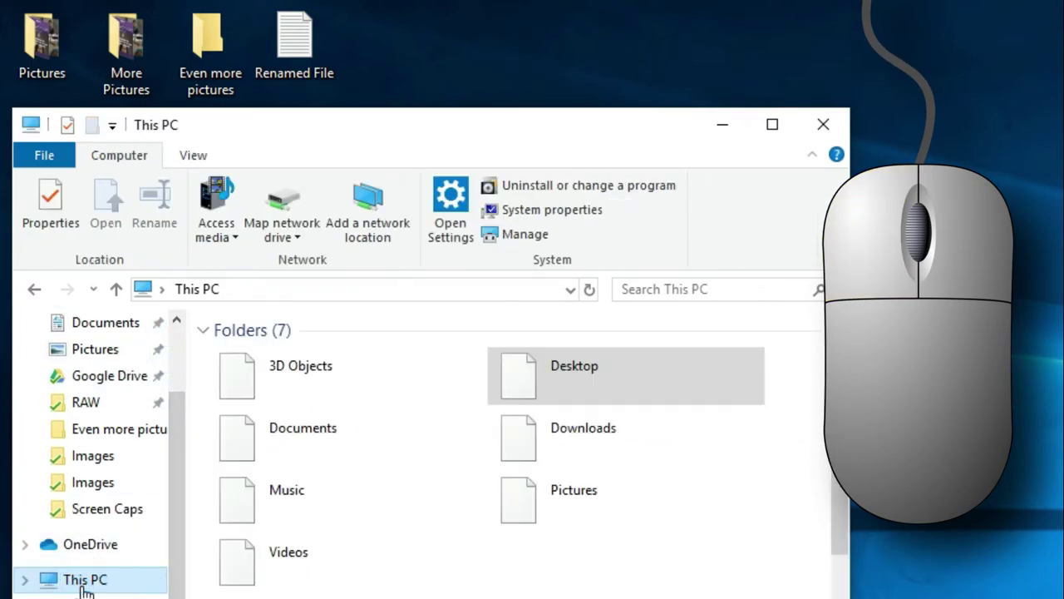
Open the empty Music folder under This PC, then close File Explorer.
{"action": "left_click", "coordinate": [276, 504]}
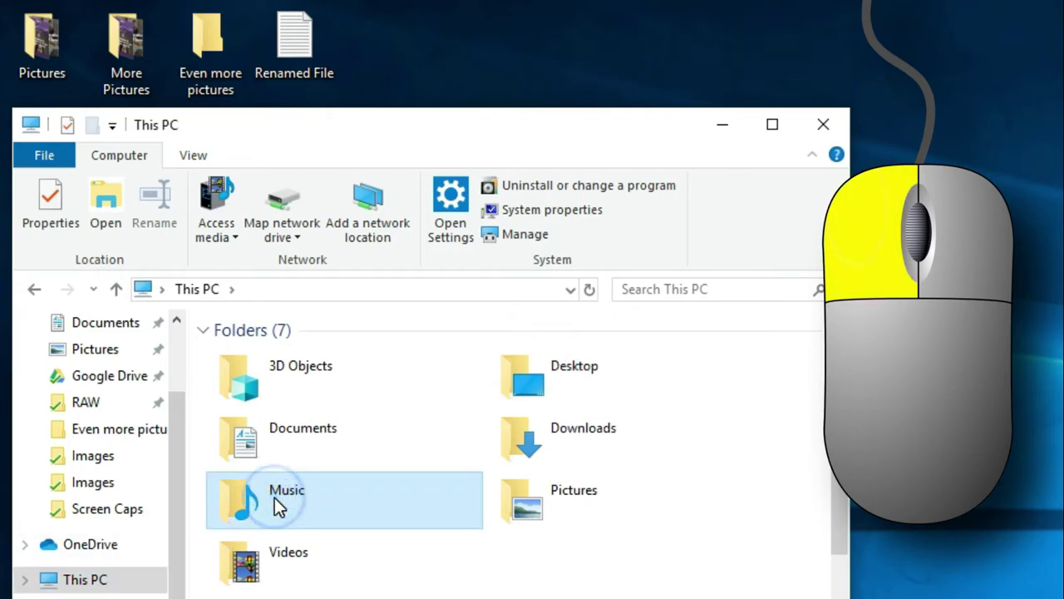
{"action": "left_click", "coordinate": [568, 505]}
{"action": "left_click", "coordinate": [304, 442]}
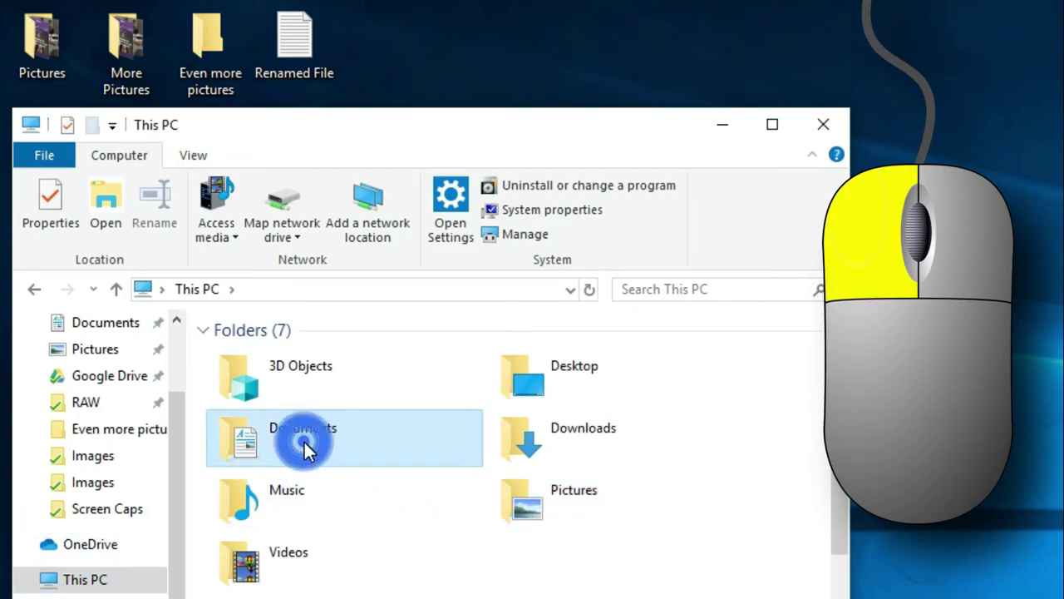
{"action": "left_click", "coordinate": [305, 491]}
{"action": "double_click", "coordinate": [305, 490]}
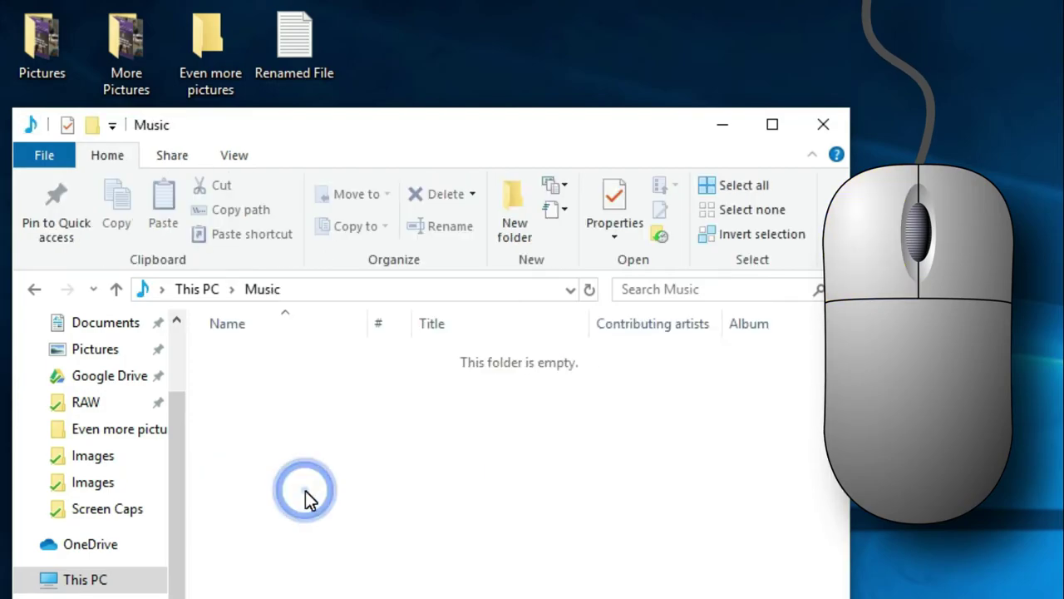
{"action": "left_click", "coordinate": [823, 124]}
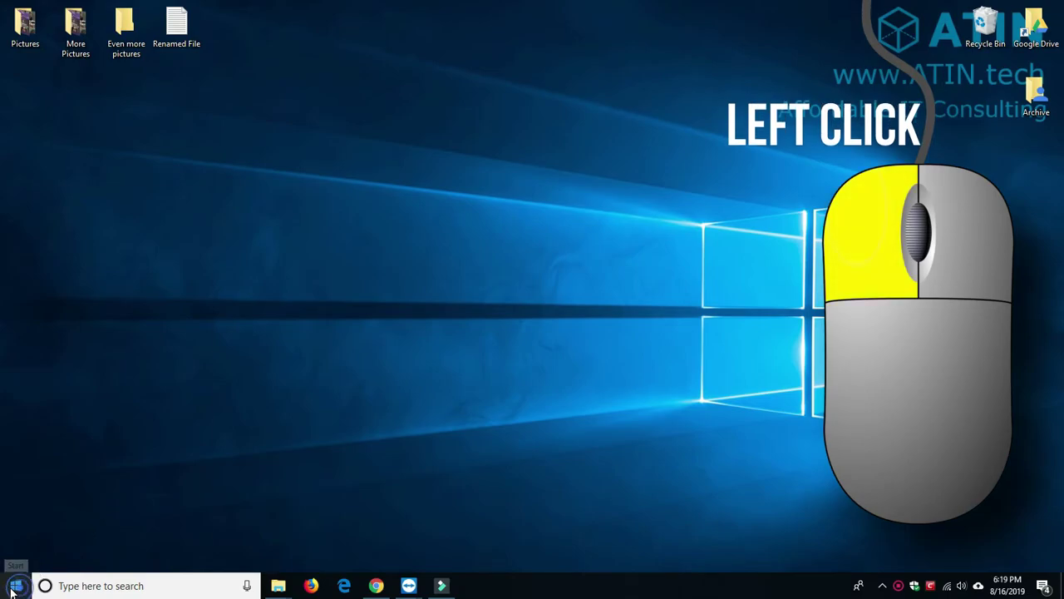
{"action": "left_click", "coordinate": [15, 585]}
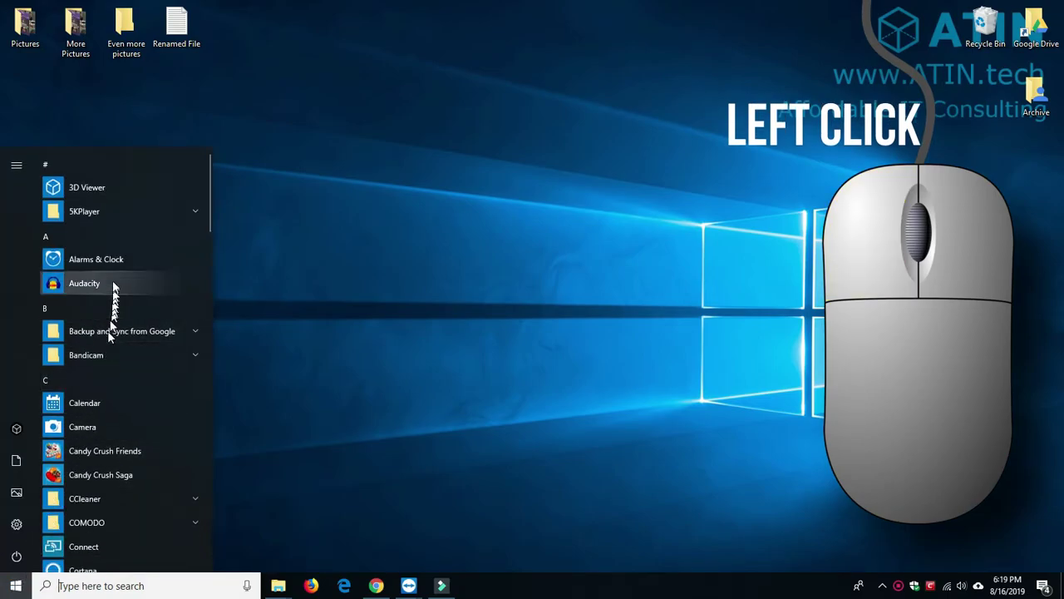
{"action": "left_click", "coordinate": [138, 261]}
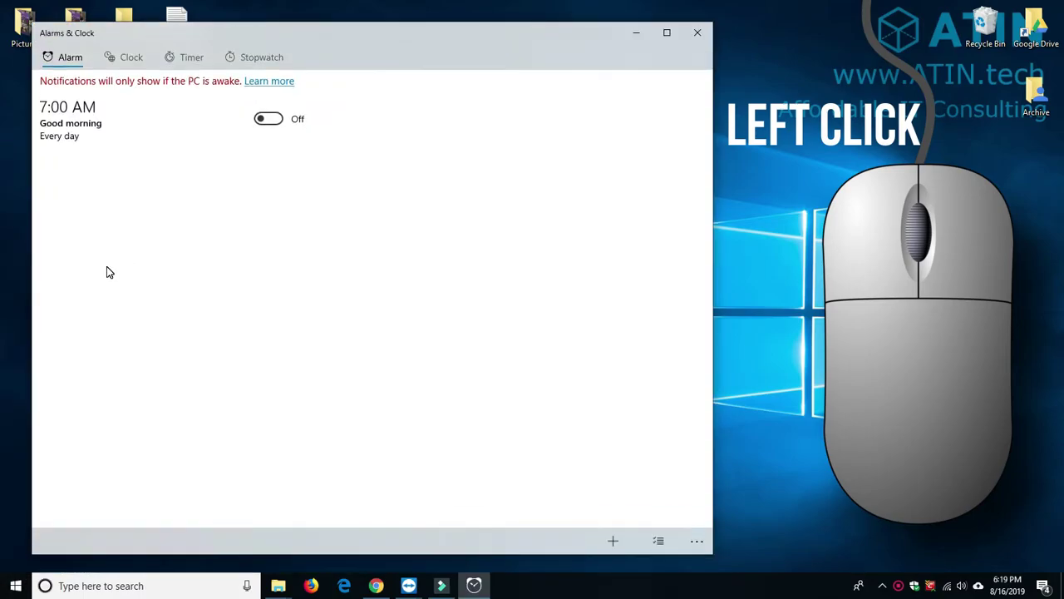
{"action": "left_click", "coordinate": [123, 59]}
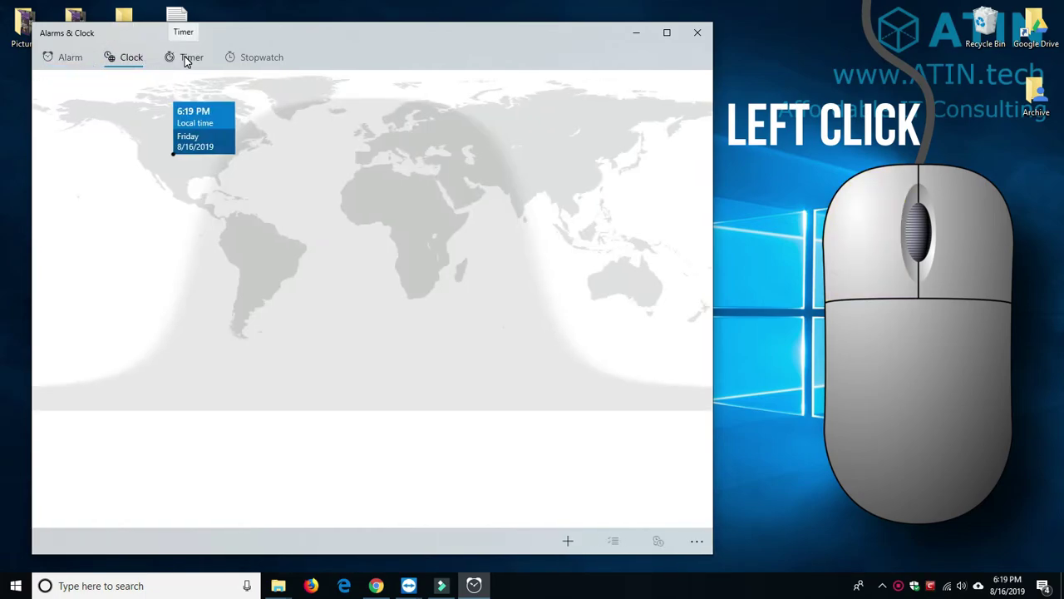
{"action": "left_click", "coordinate": [187, 60]}
{"action": "left_click", "coordinate": [249, 58]}
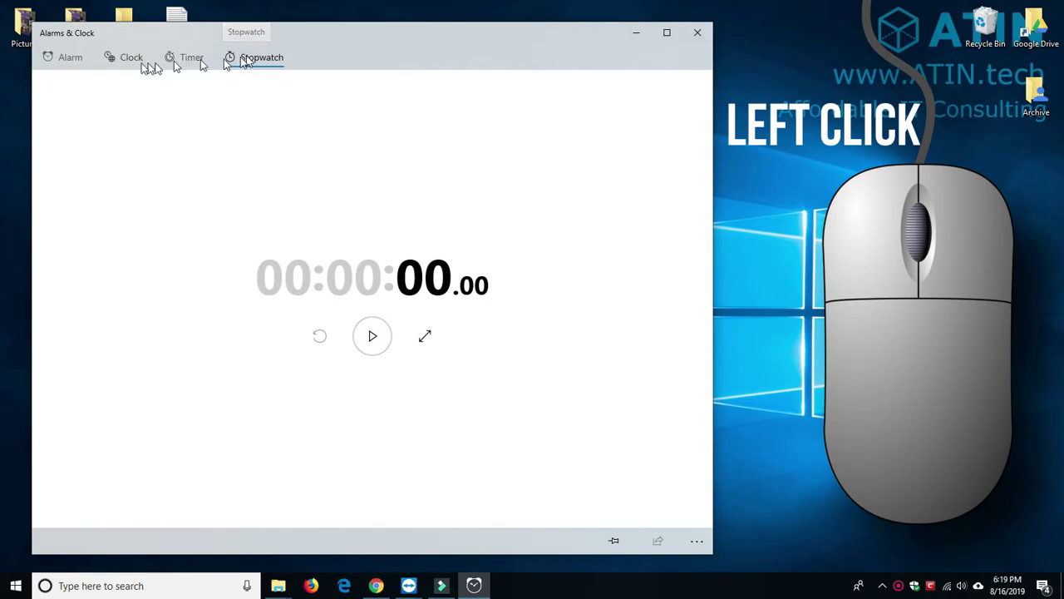
{"action": "left_click", "coordinate": [68, 64]}
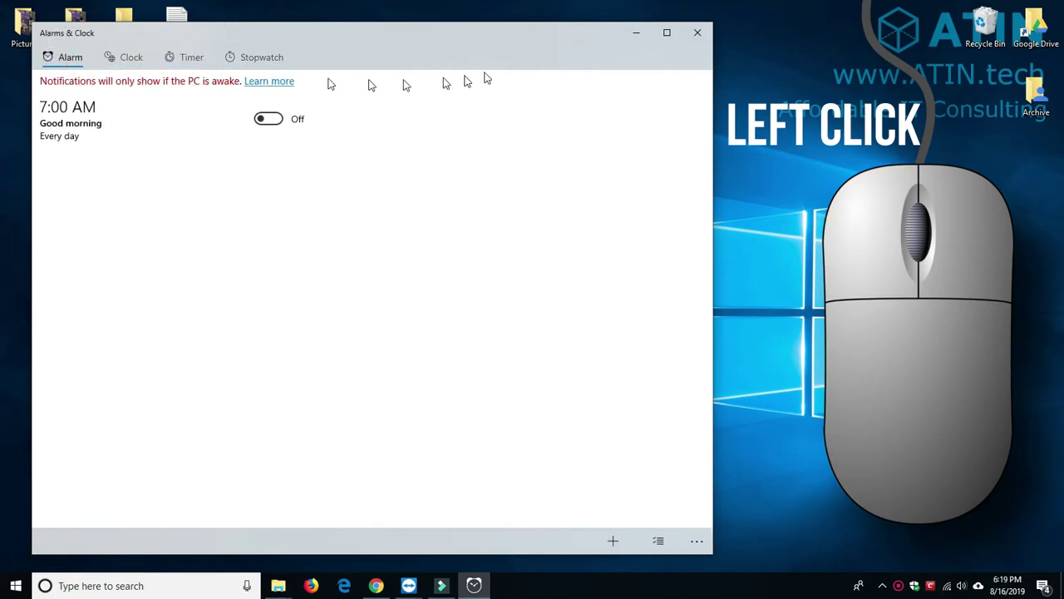
{"action": "left_click", "coordinate": [696, 34]}
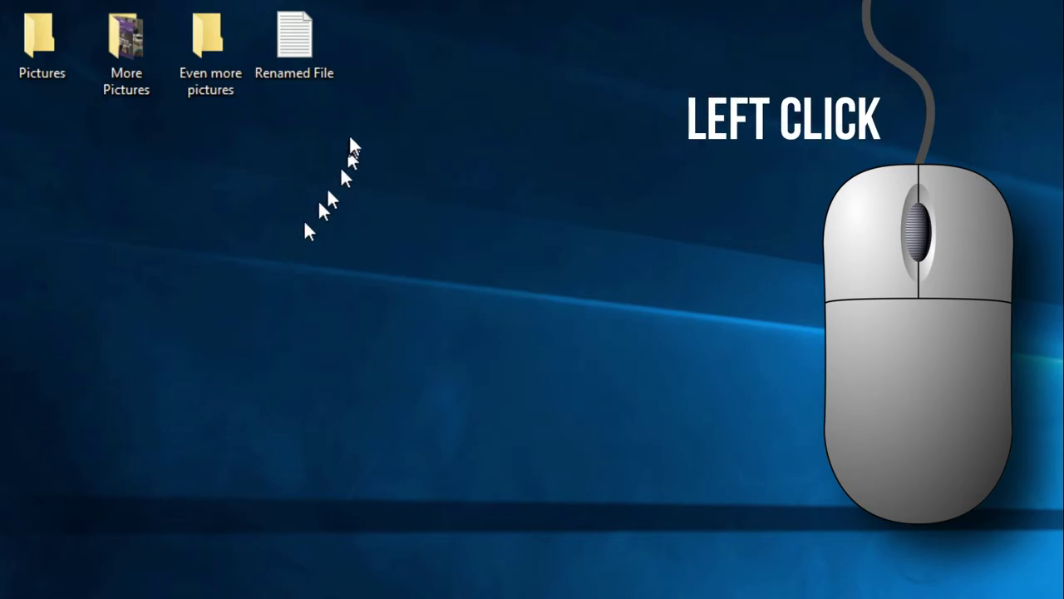
{"action": "left_click", "coordinate": [292, 35]}
{"action": "left_click_drag", "start_coordinate": [292, 35], "coordinate": [232, 279]}
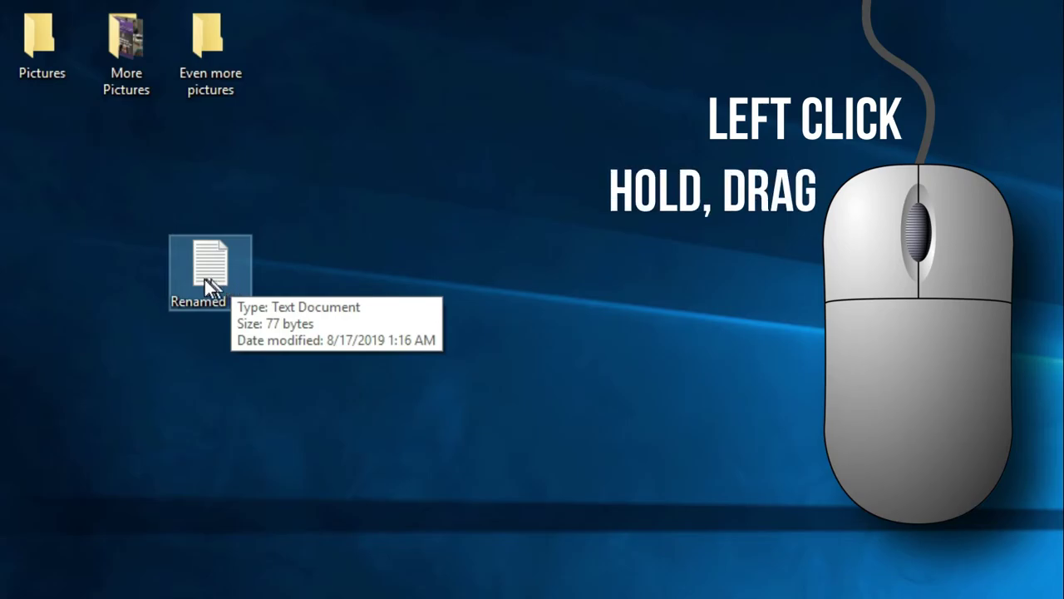
{"action": "left_click_drag", "start_coordinate": [205, 279], "coordinate": [296, 64]}
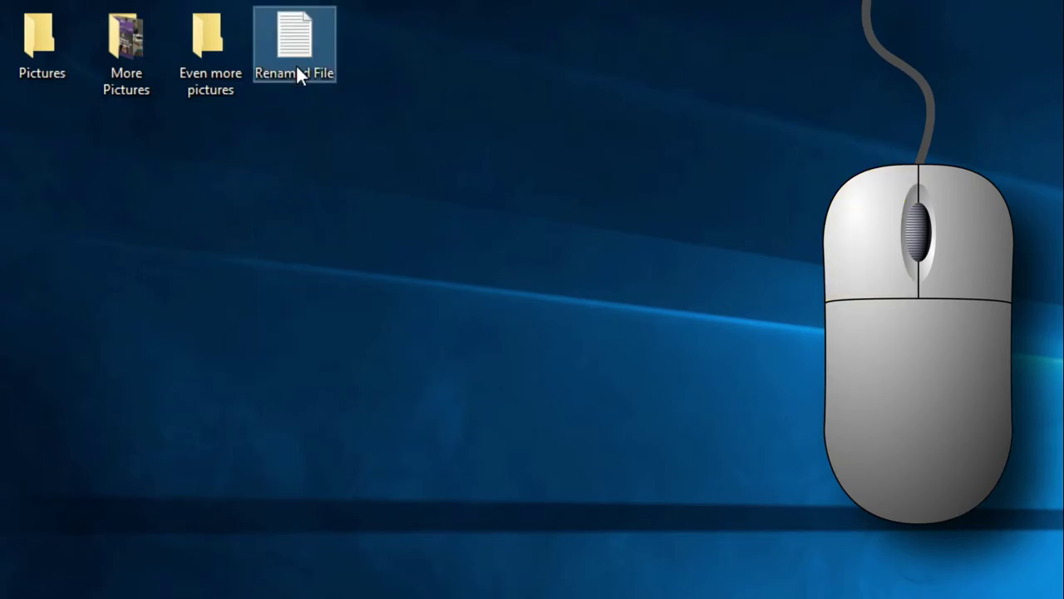
Box-select AboutUs, ATINMain, BusinessCardFront and Training in Pictures and drag them onto the desktop.
{"action": "left_click", "coordinate": [284, 172]}
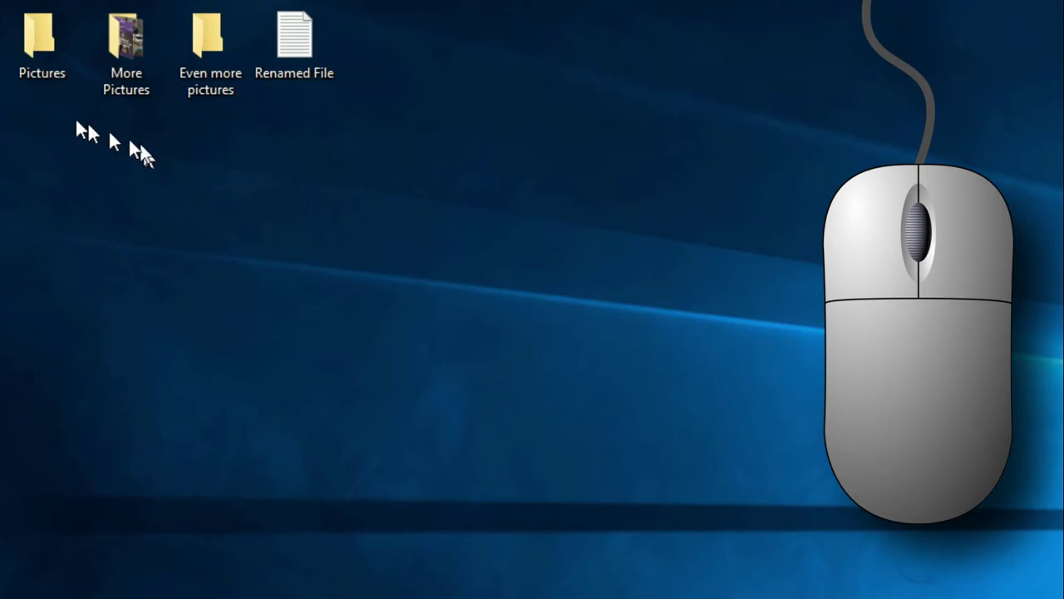
{"action": "double_click", "coordinate": [38, 53]}
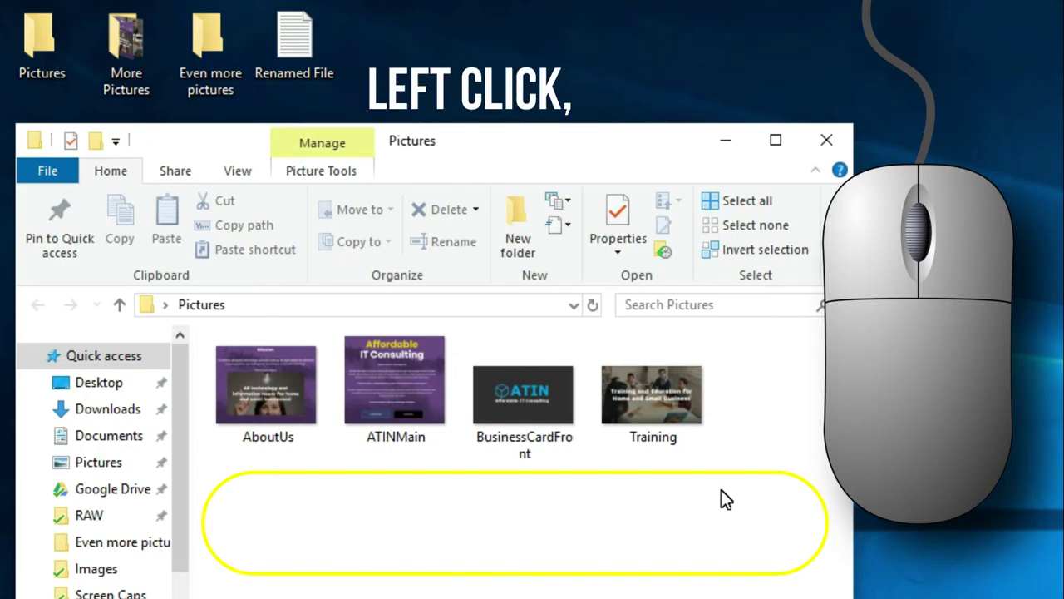
{"action": "left_click_drag", "start_coordinate": [721, 491], "coordinate": [192, 326]}
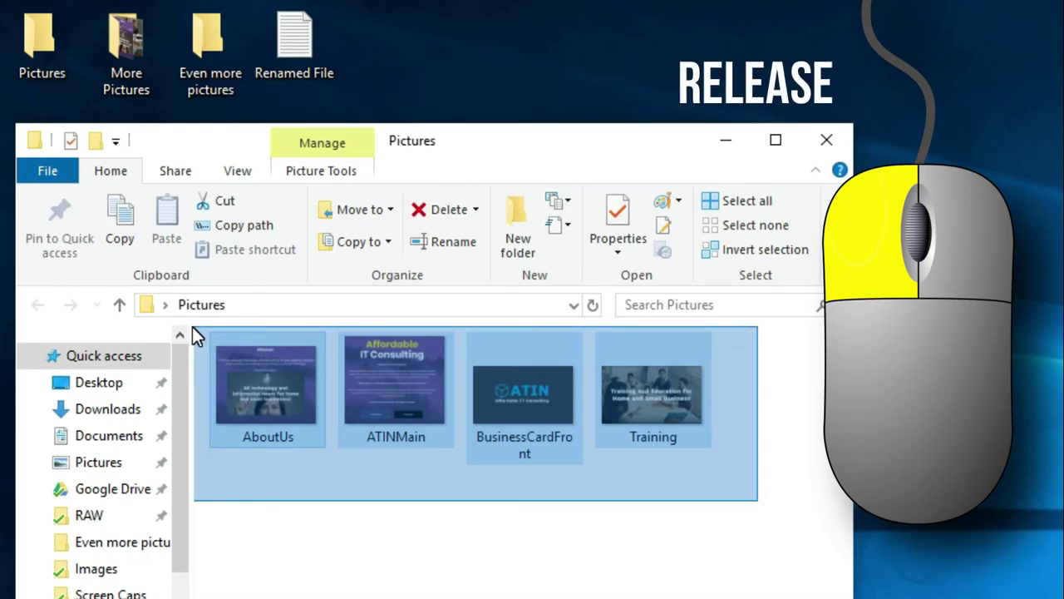
{"action": "left_click_drag", "start_coordinate": [192, 326], "coordinate": [192, 326]}
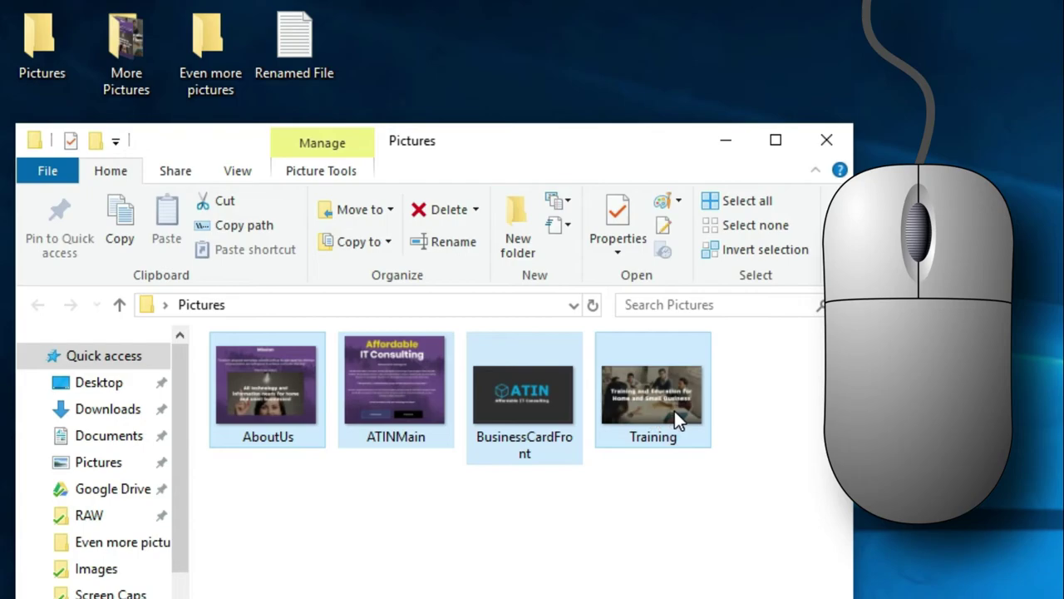
{"action": "left_click_drag", "start_coordinate": [258, 414], "coordinate": [422, 90]}
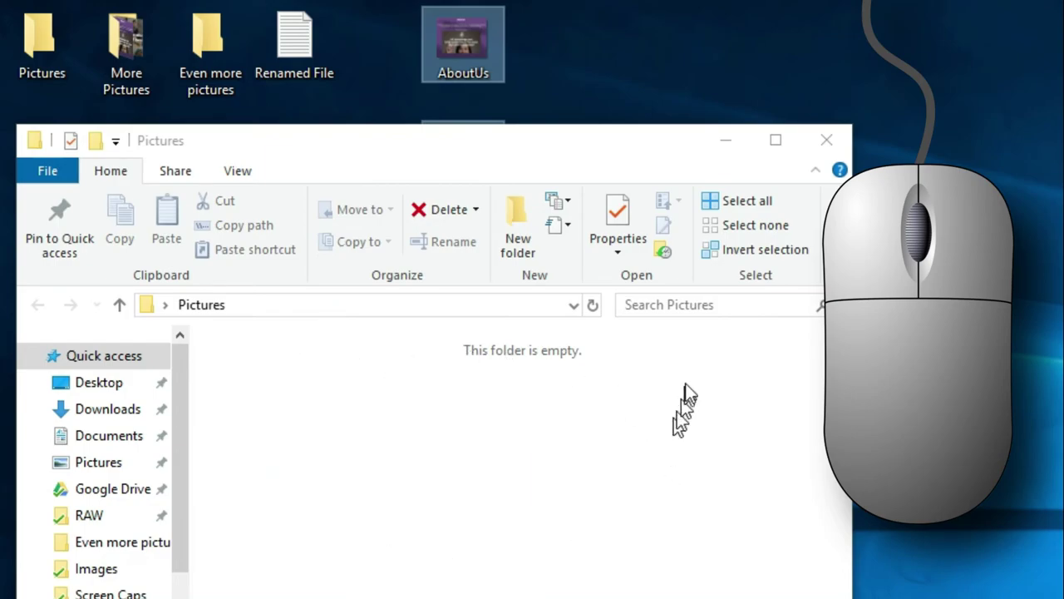
{"action": "left_click", "coordinate": [834, 148]}
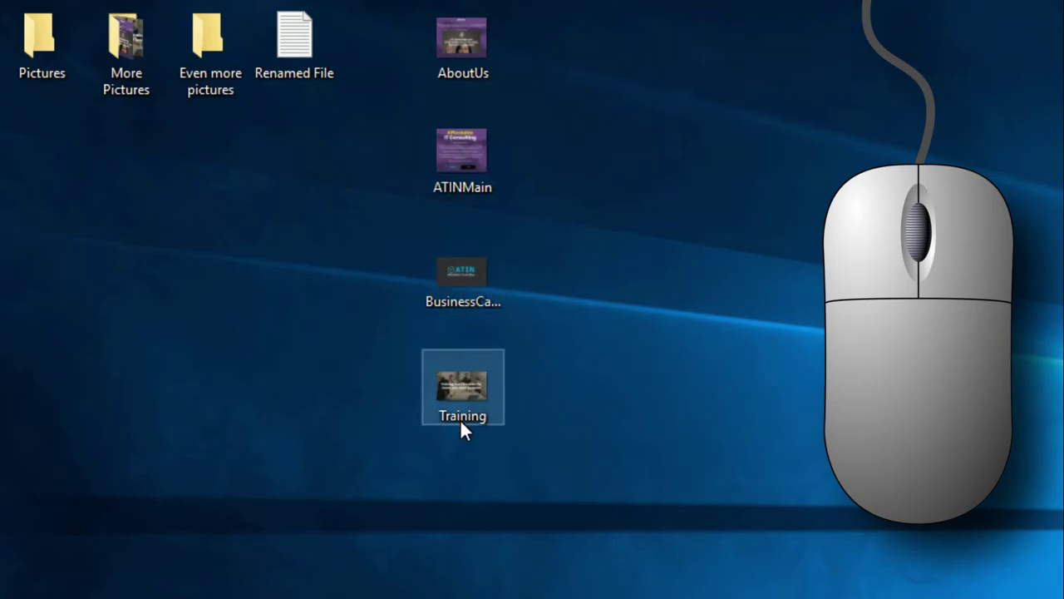
Line up the four picture icons in a row under the folders.
{"action": "left_click", "coordinate": [476, 55]}
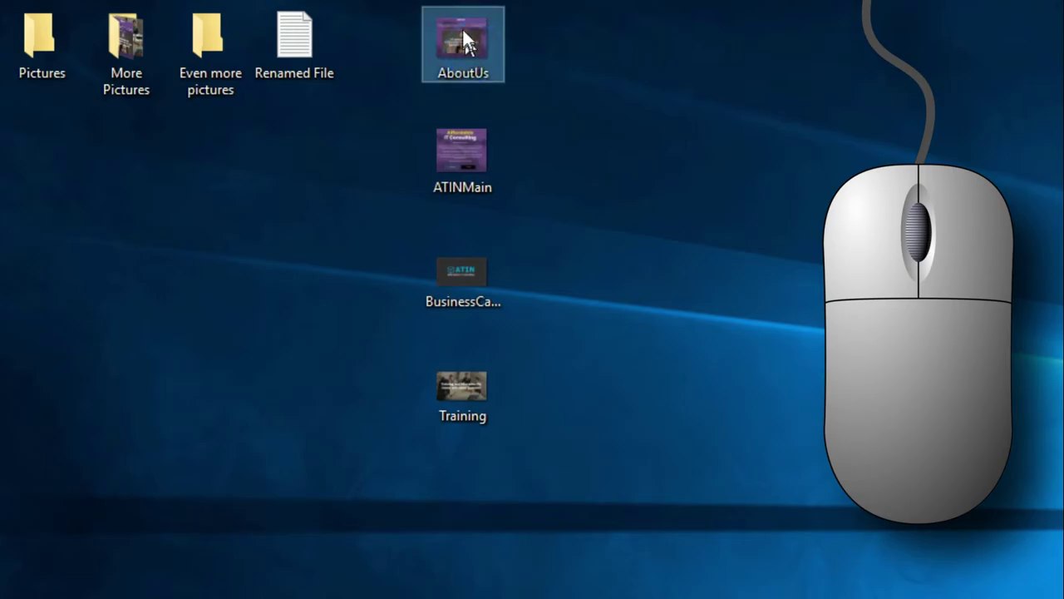
{"action": "left_click_drag", "start_coordinate": [463, 41], "coordinate": [33, 134]}
{"action": "left_click", "coordinate": [476, 157]}
{"action": "left_click_drag", "start_coordinate": [476, 154], "coordinate": [147, 162]}
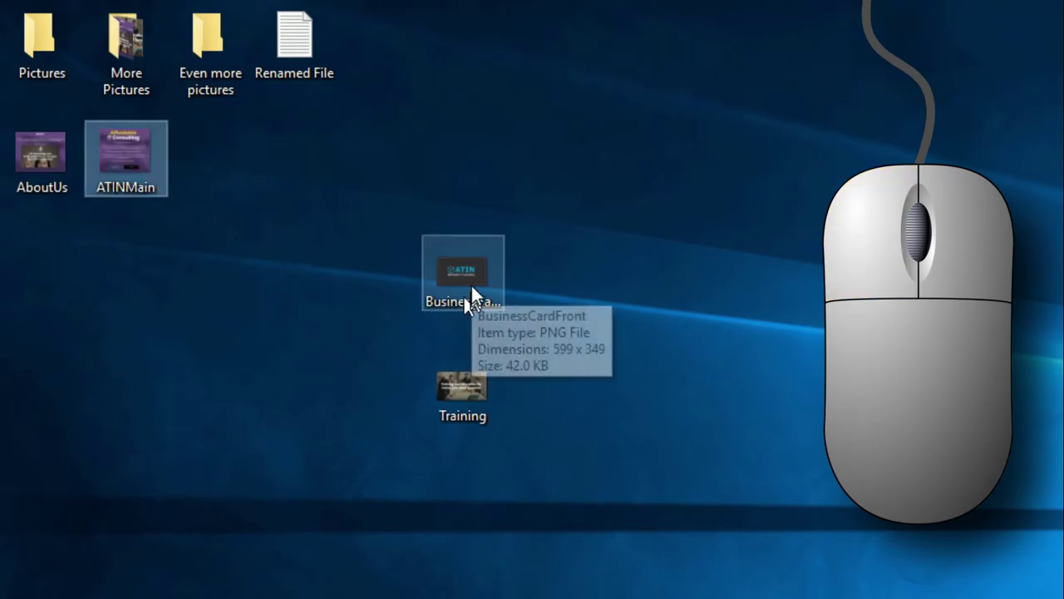
{"action": "left_click_drag", "start_coordinate": [471, 293], "coordinate": [225, 164]}
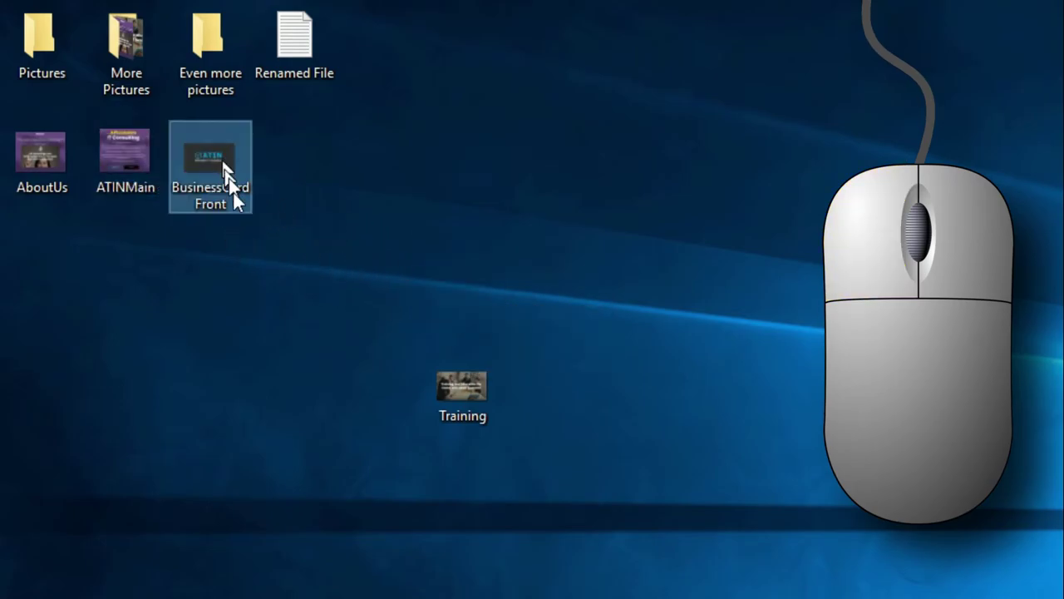
{"action": "left_click_drag", "start_coordinate": [454, 390], "coordinate": [289, 154]}
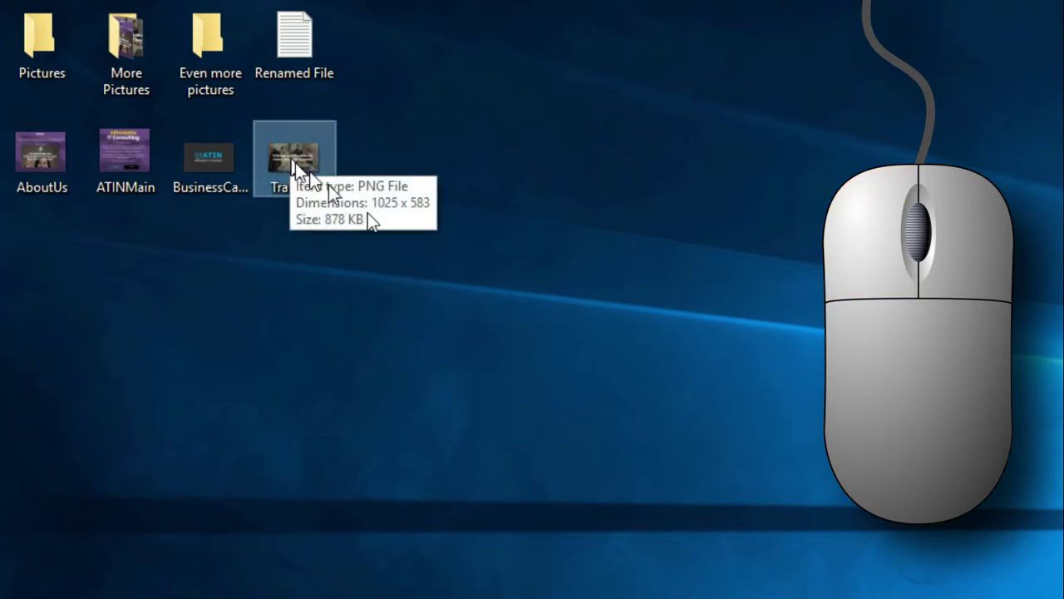
Drag the pictures back into the Pictures folder in pairs, then open Renamed File in Notepad.
{"action": "left_click", "coordinate": [478, 293]}
{"action": "left_click_drag", "start_coordinate": [478, 294], "coordinate": [44, 55]}
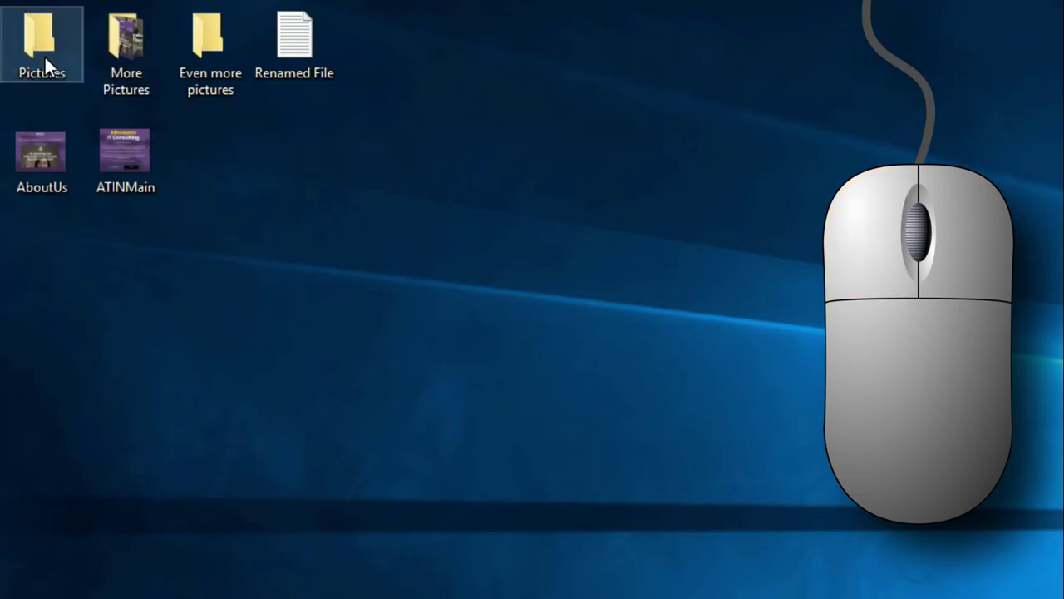
{"action": "left_click_drag", "start_coordinate": [301, 254], "coordinate": [24, 137]}
{"action": "left_click_drag", "start_coordinate": [129, 170], "coordinate": [48, 46]}
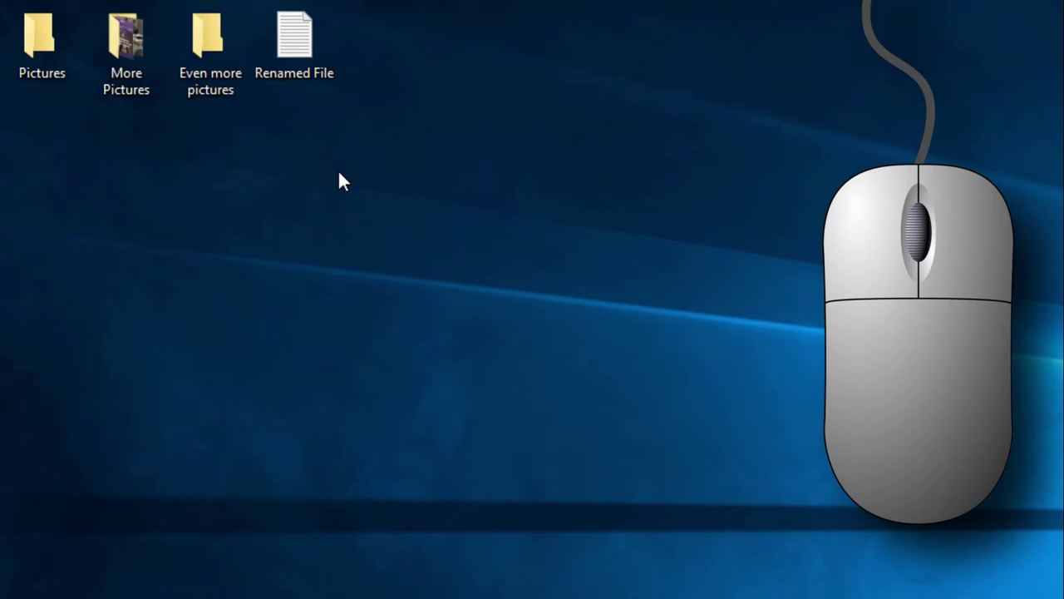
{"action": "double_click", "coordinate": [302, 51]}
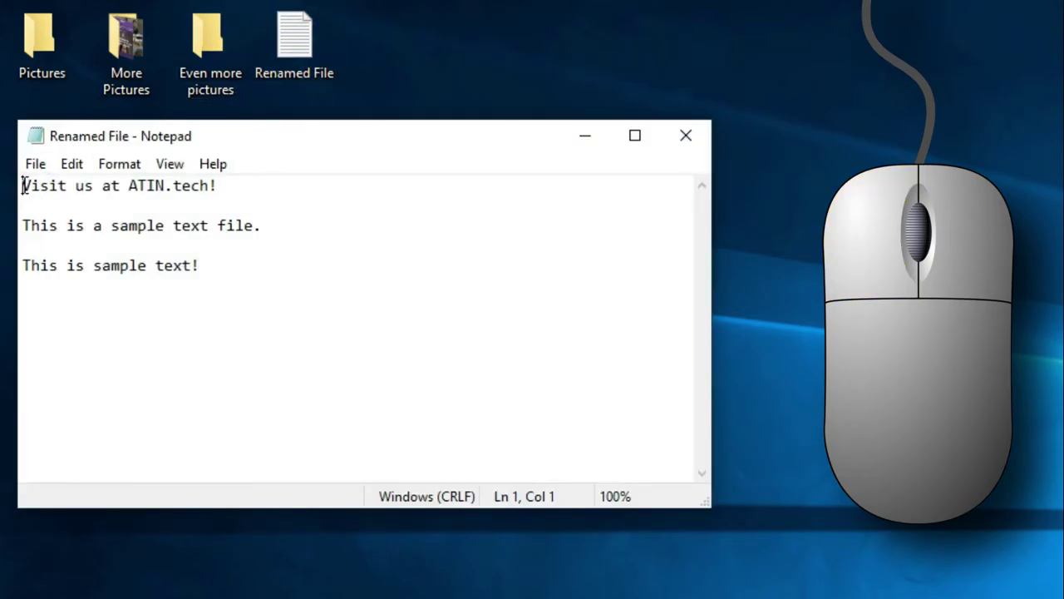
{"action": "left_click_drag", "start_coordinate": [24, 186], "coordinate": [220, 186]}
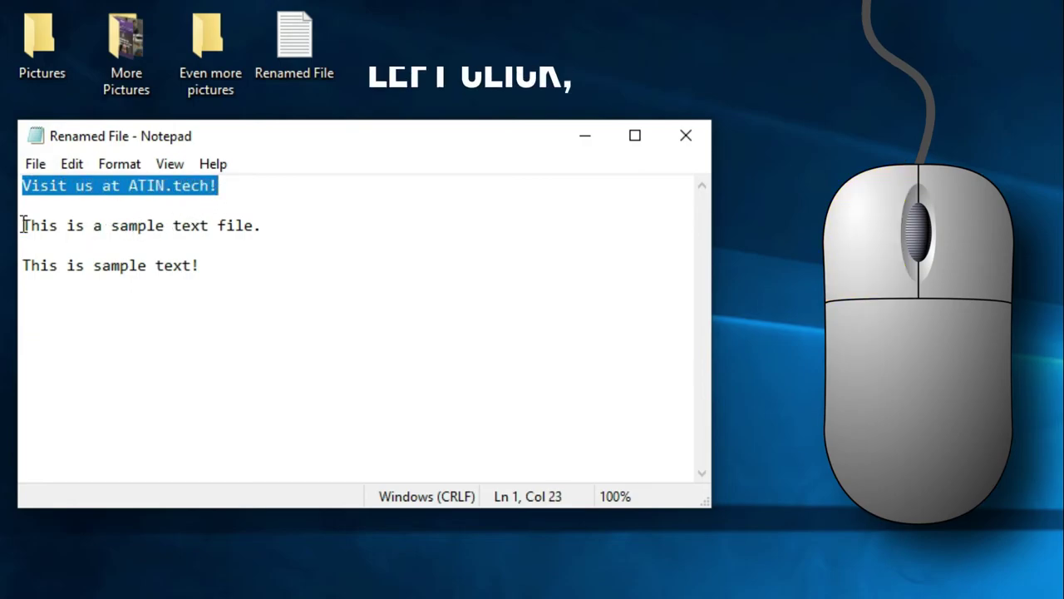
{"action": "left_click_drag", "start_coordinate": [24, 225], "coordinate": [268, 221]}
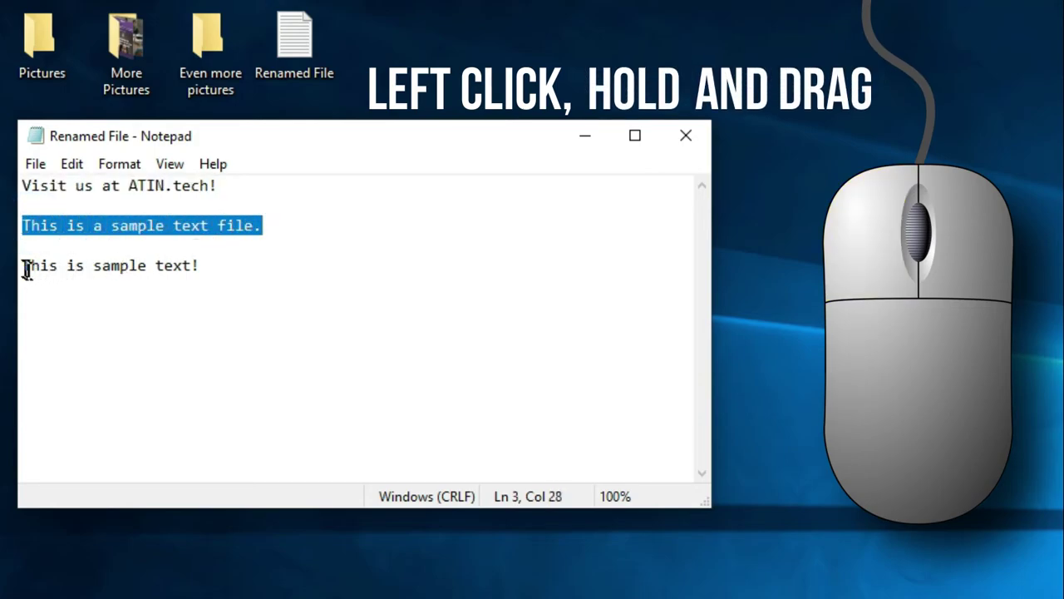
{"action": "left_click_drag", "start_coordinate": [24, 266], "coordinate": [203, 259]}
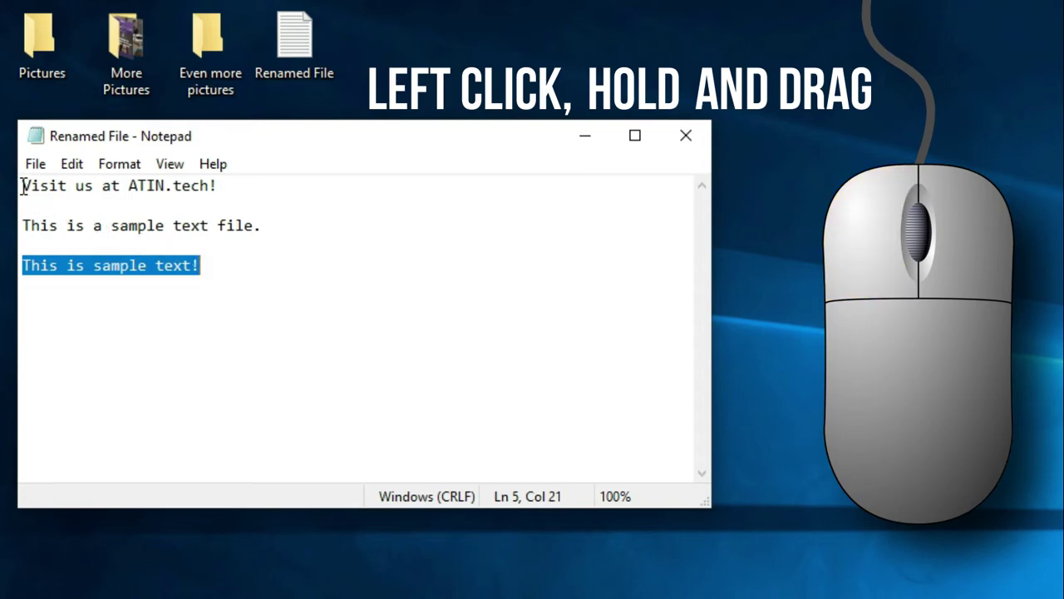
{"action": "left_click_drag", "start_coordinate": [22, 184], "coordinate": [67, 186]}
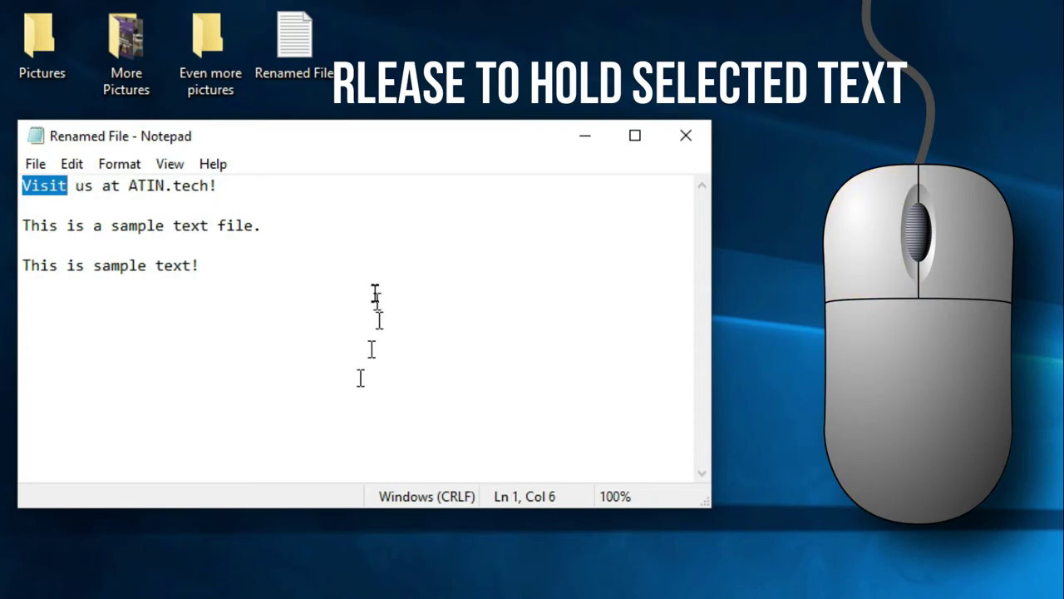
{"action": "left_click", "coordinate": [387, 230]}
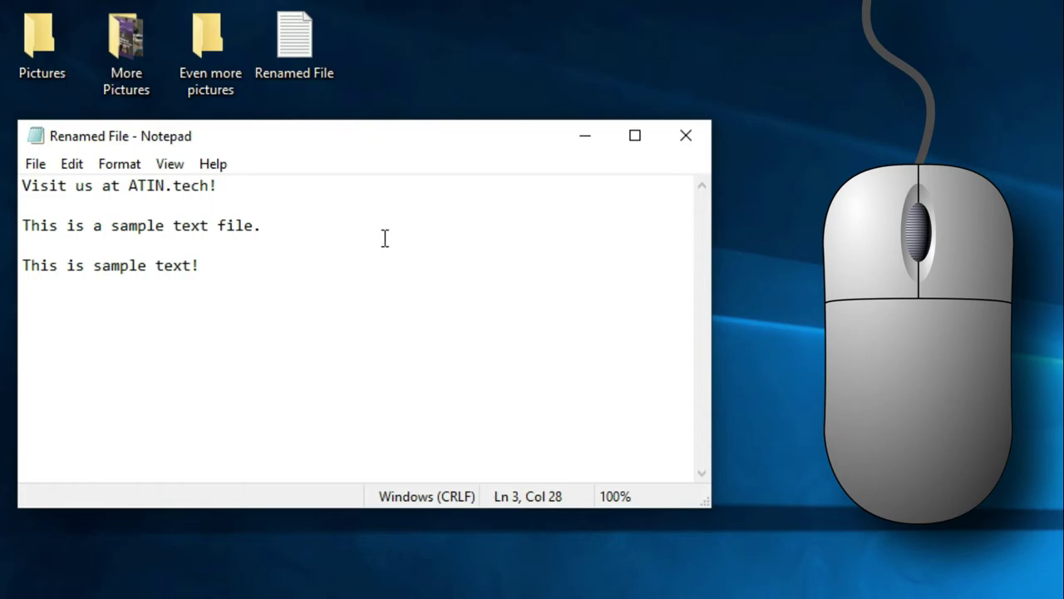
{"action": "left_click", "coordinate": [694, 137]}
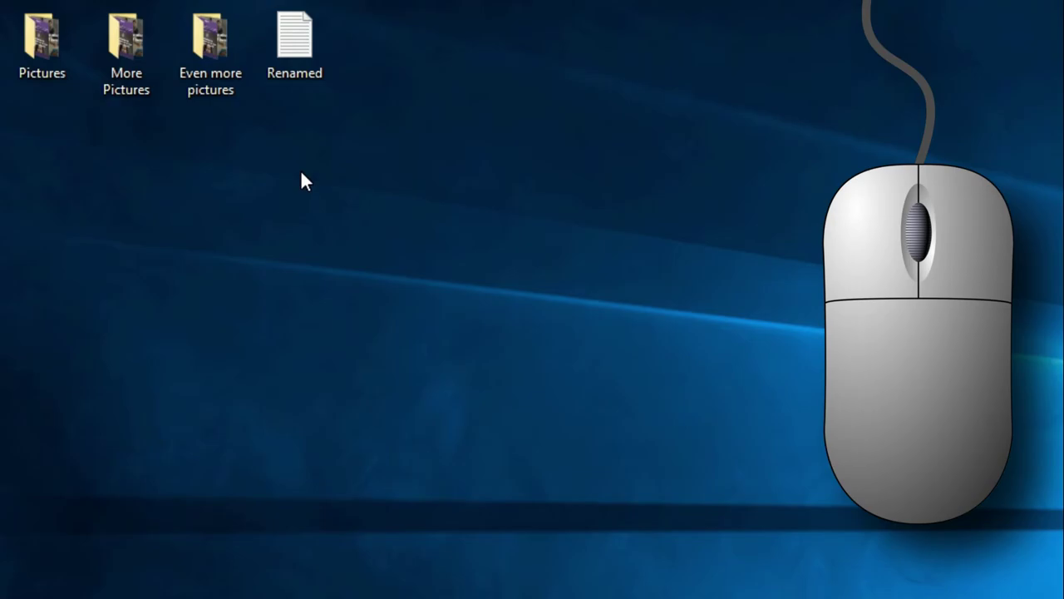
Rename the Renamed text file to 'This' from its right-click menu.
{"action": "right_click", "coordinate": [295, 44]}
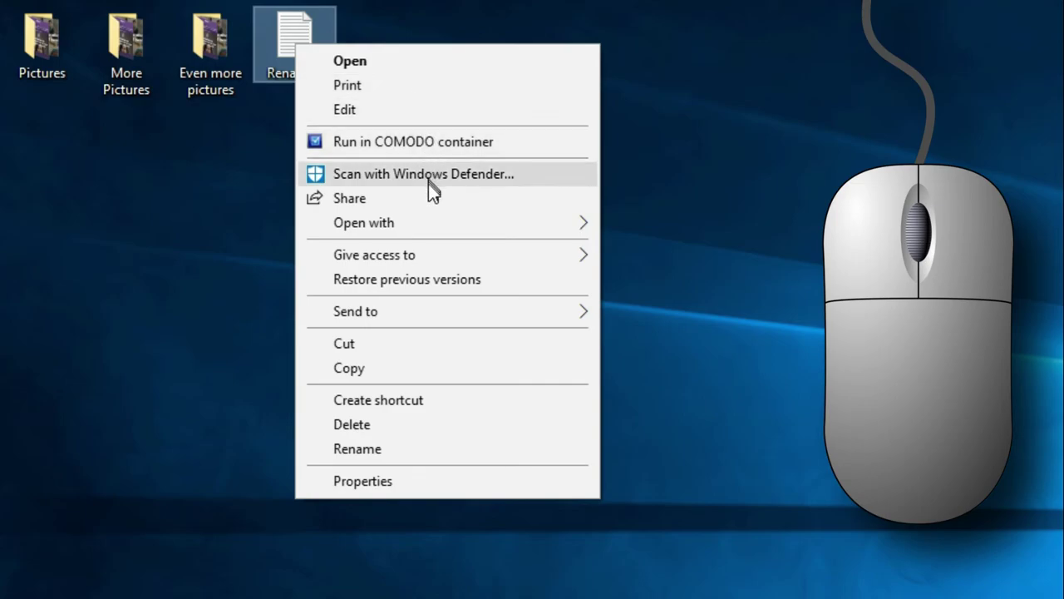
{"action": "mouse_move", "coordinate": [432, 224]}
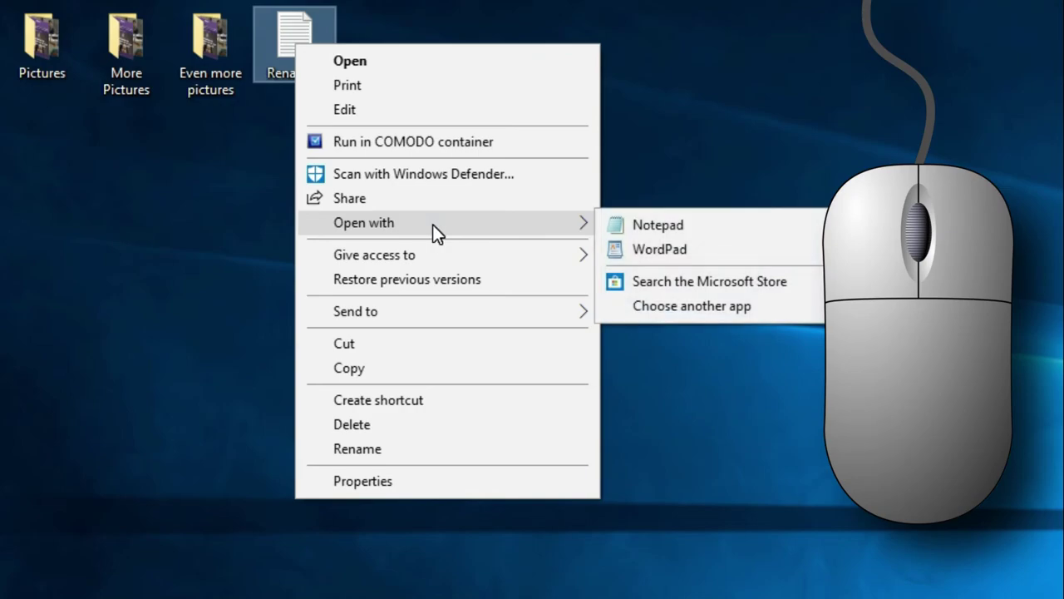
{"action": "mouse_move", "coordinate": [440, 254]}
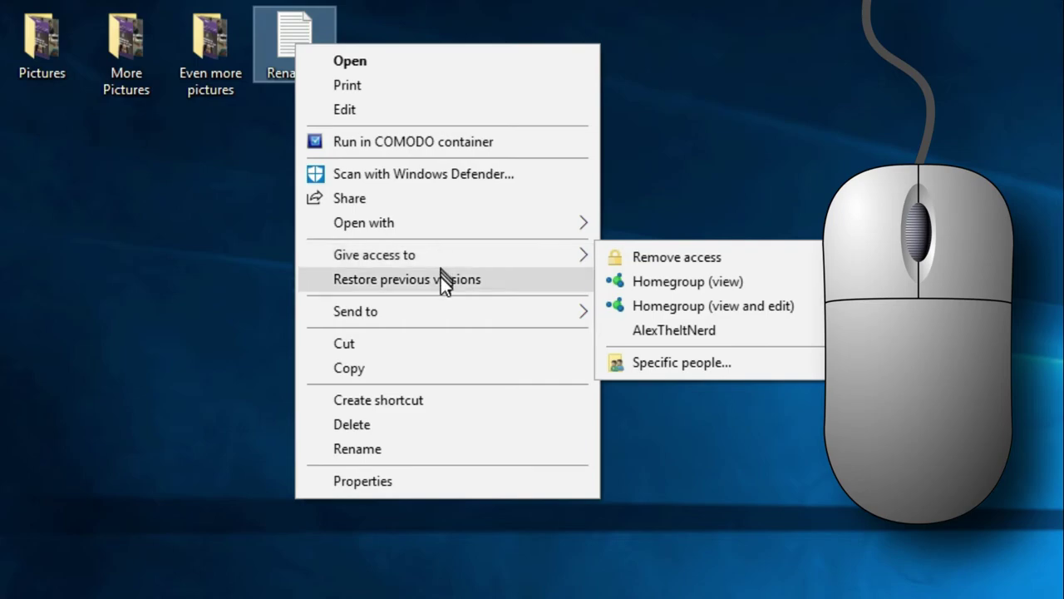
{"action": "mouse_move", "coordinate": [443, 313]}
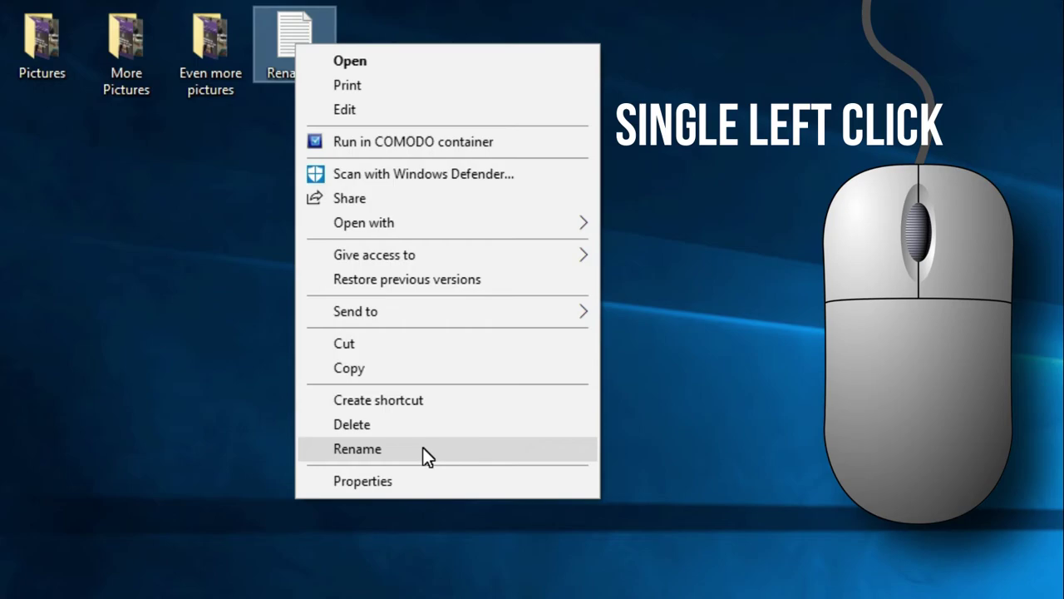
{"action": "left_click", "coordinate": [423, 449]}
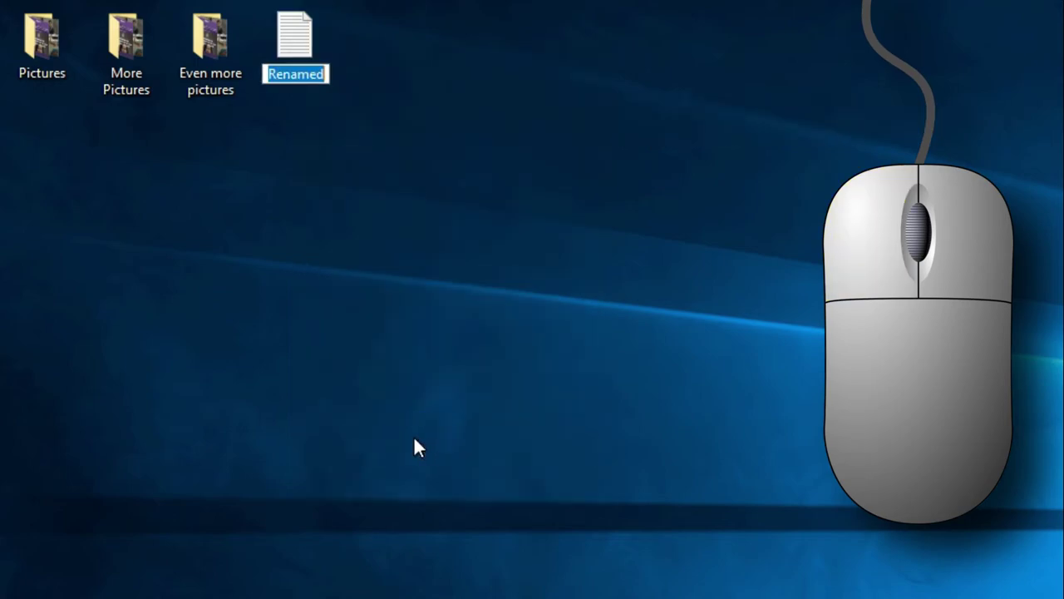
{"action": "type", "text": "This"}
{"action": "key", "text": "Return"}
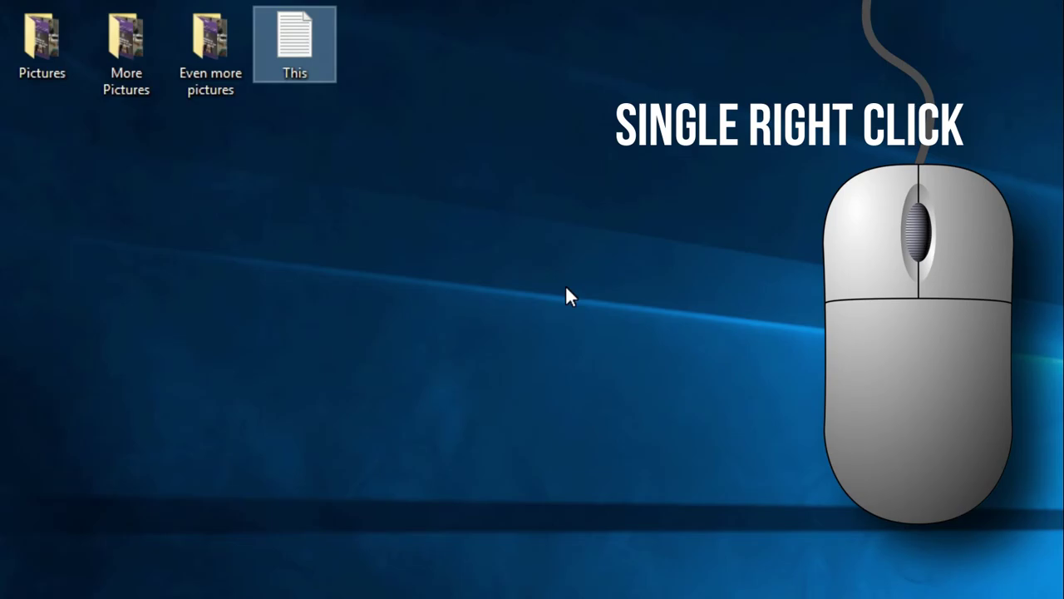
Switch the desktop icons to Large icons.
{"action": "right_click", "coordinate": [301, 184]}
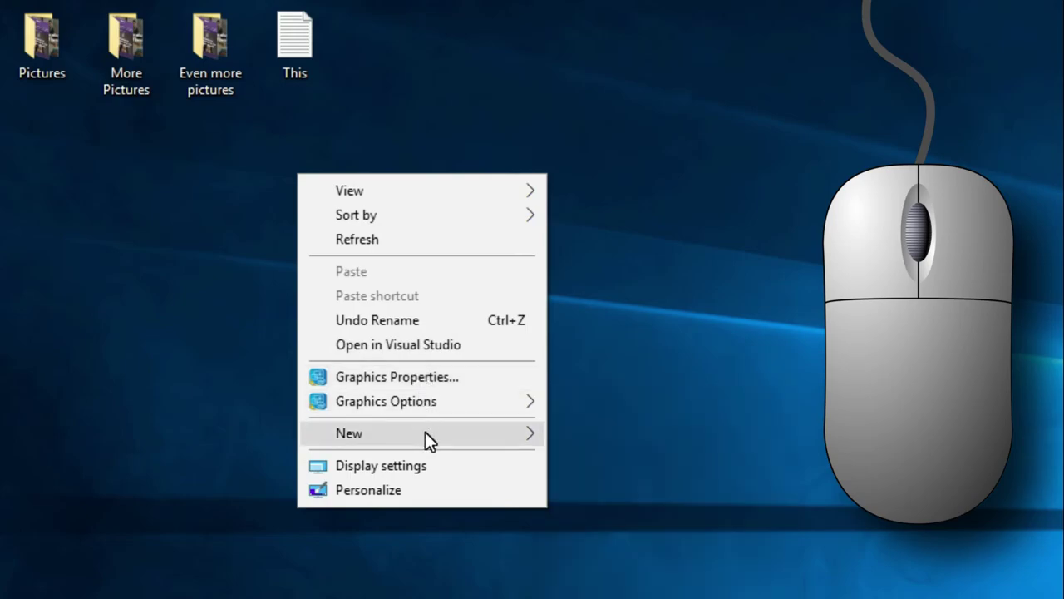
{"action": "mouse_move", "coordinate": [425, 432]}
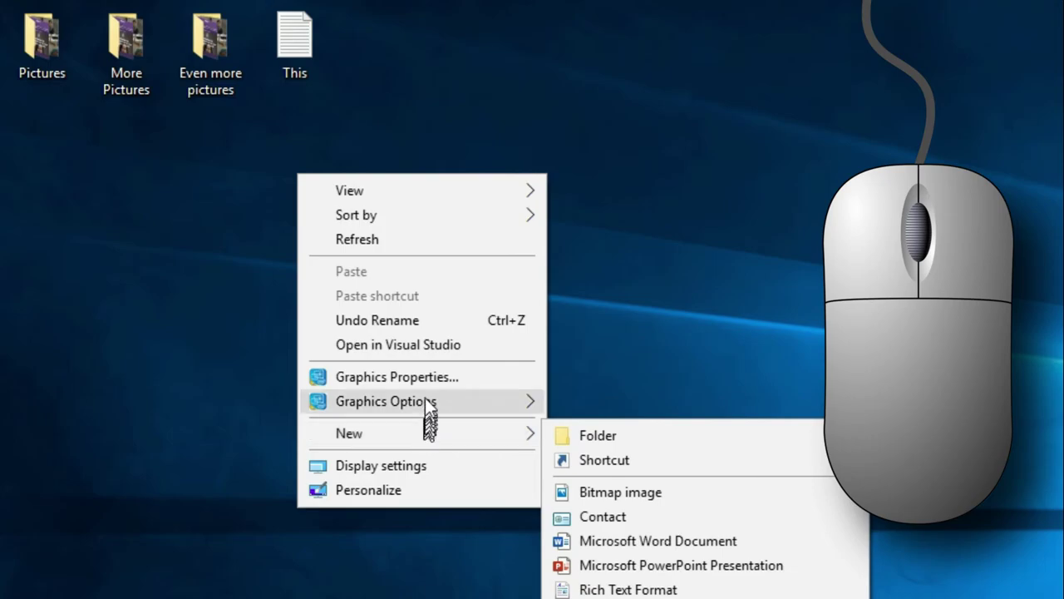
{"action": "left_click", "coordinate": [400, 184]}
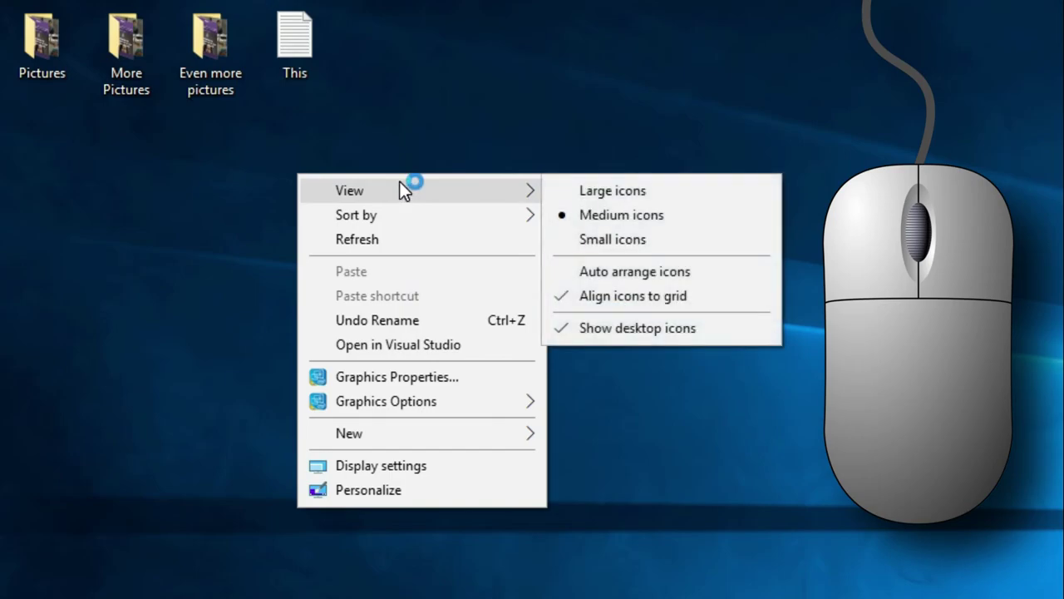
{"action": "left_click", "coordinate": [655, 191]}
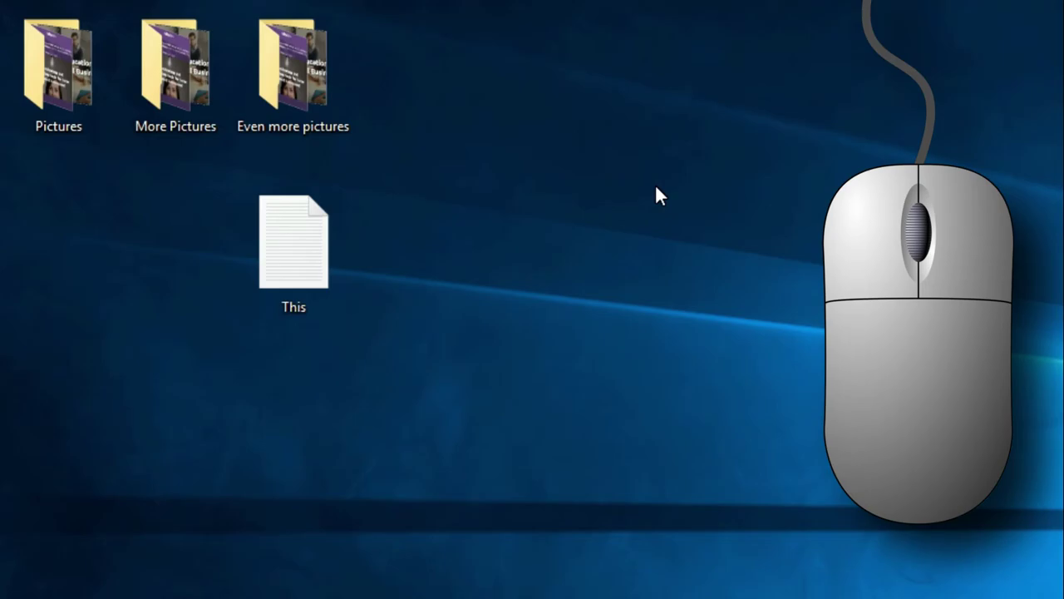
Set the desktop icons back to Medium icons.
{"action": "right_click", "coordinate": [118, 217]}
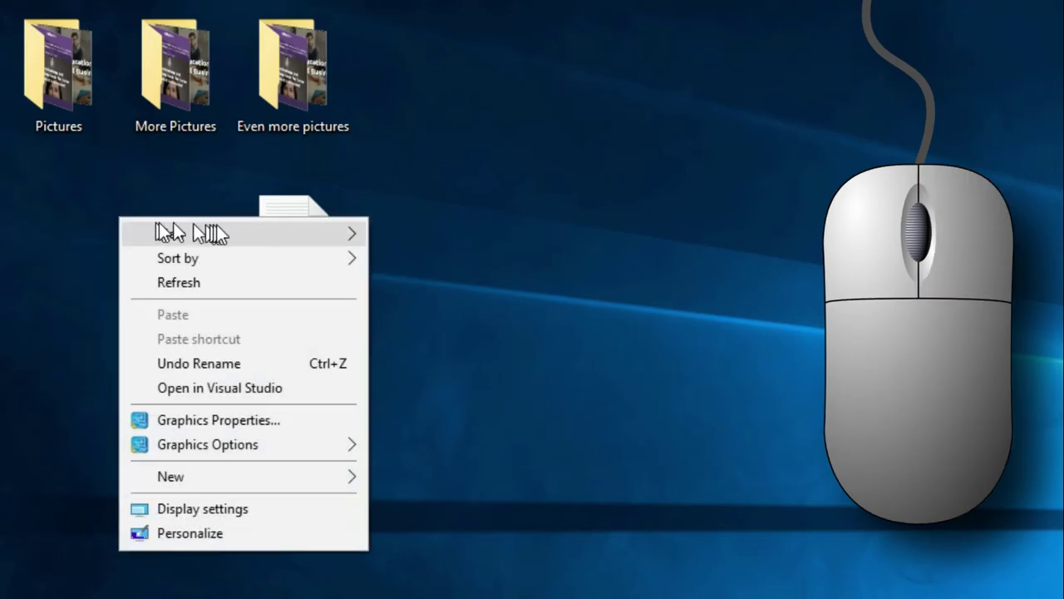
{"action": "mouse_move", "coordinate": [235, 230]}
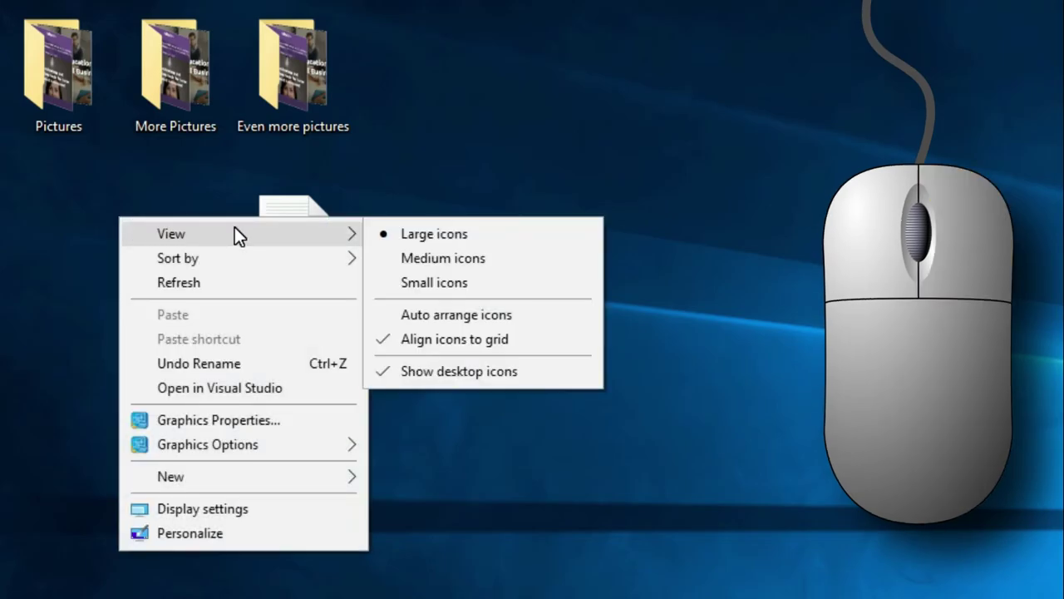
{"action": "left_click", "coordinate": [427, 252]}
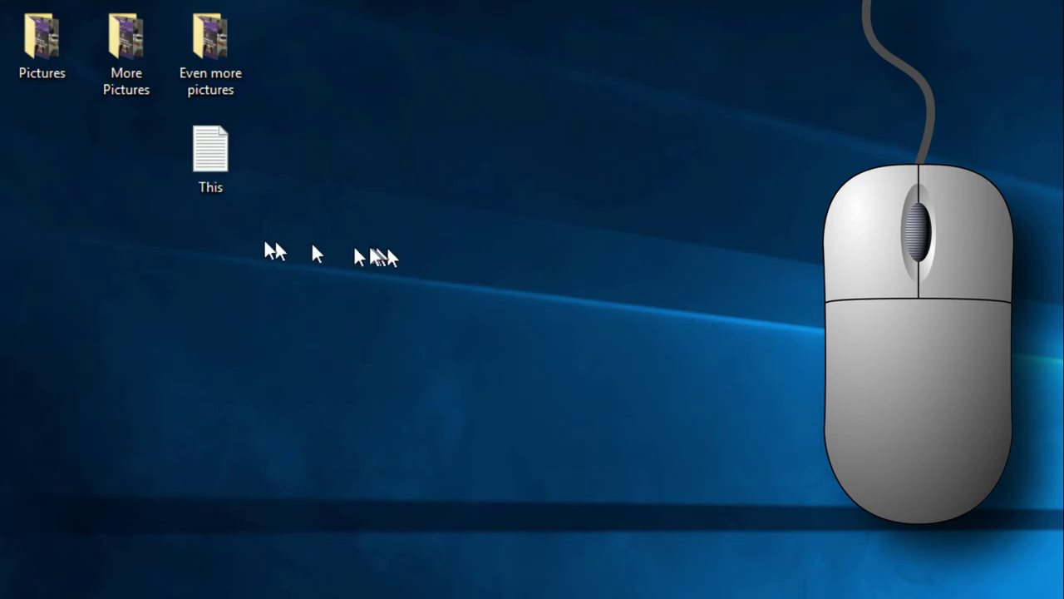
{"action": "right_click", "coordinate": [133, 38]}
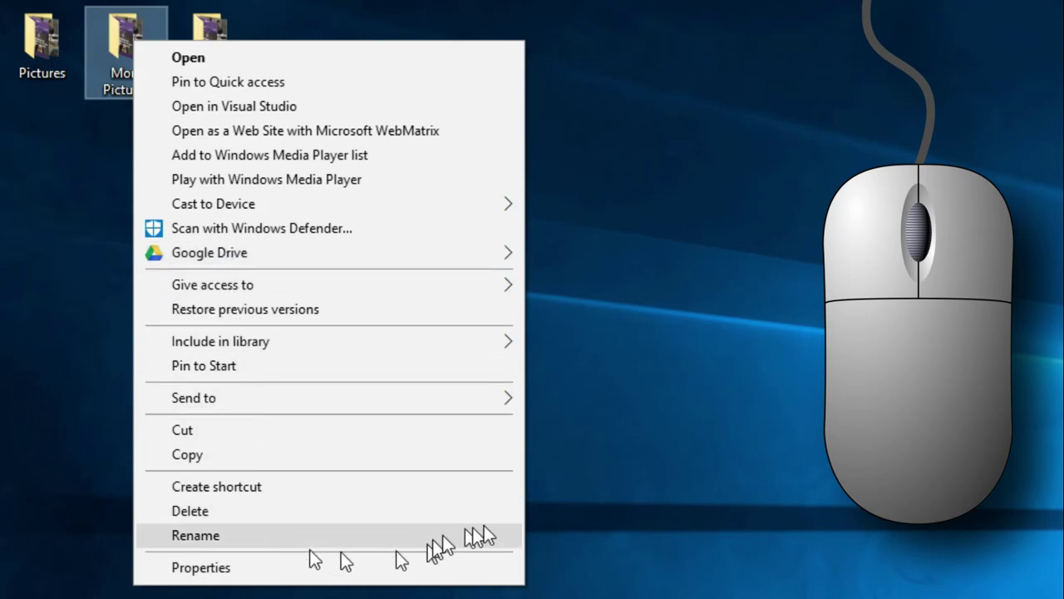
{"action": "left_click", "coordinate": [591, 418]}
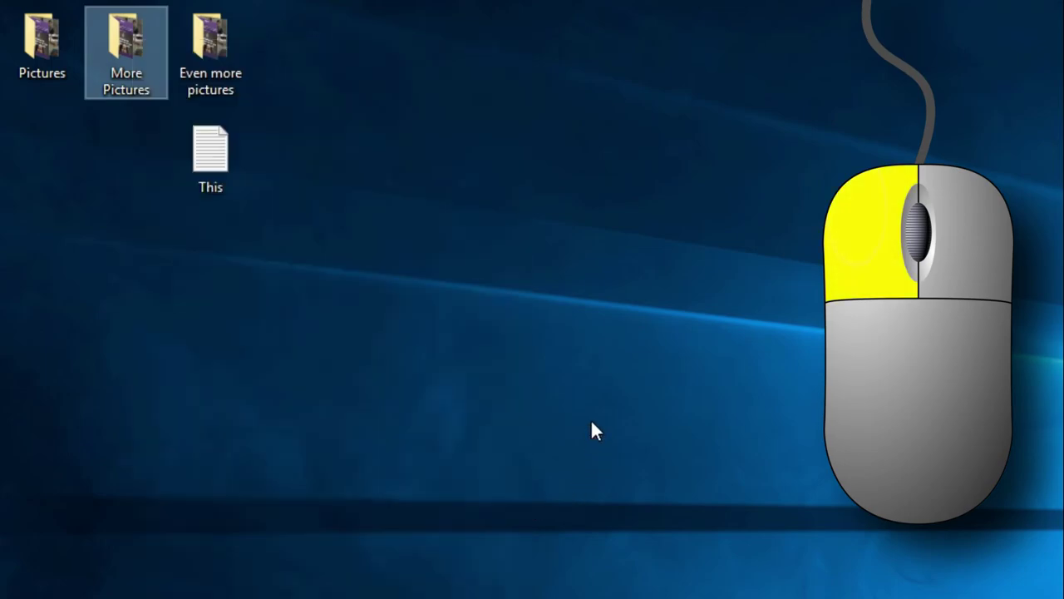
{"action": "right_click", "coordinate": [205, 149]}
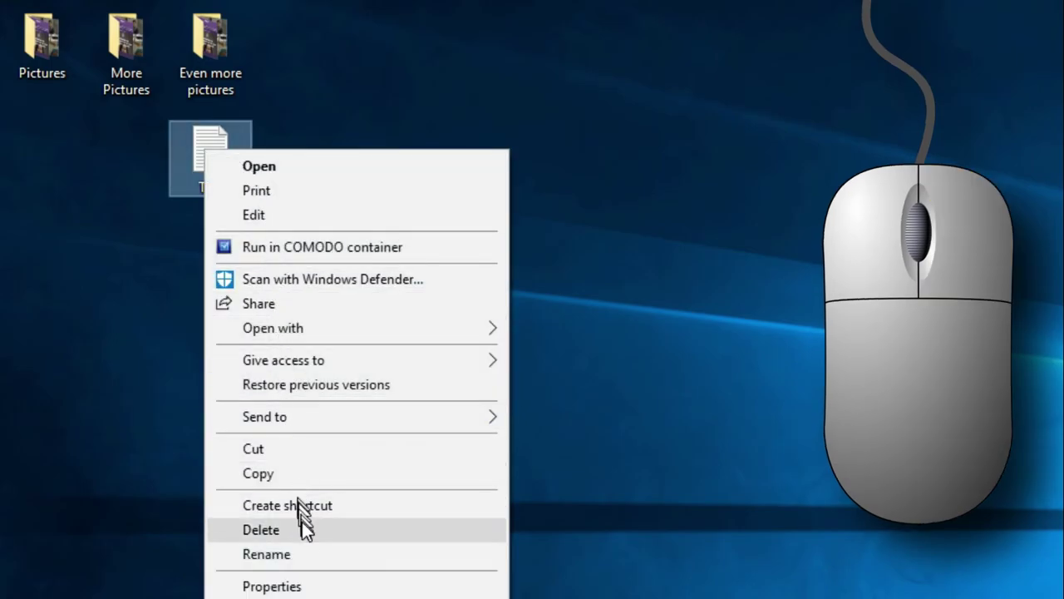
{"action": "left_click", "coordinate": [566, 310]}
{"action": "right_click", "coordinate": [78, 158]}
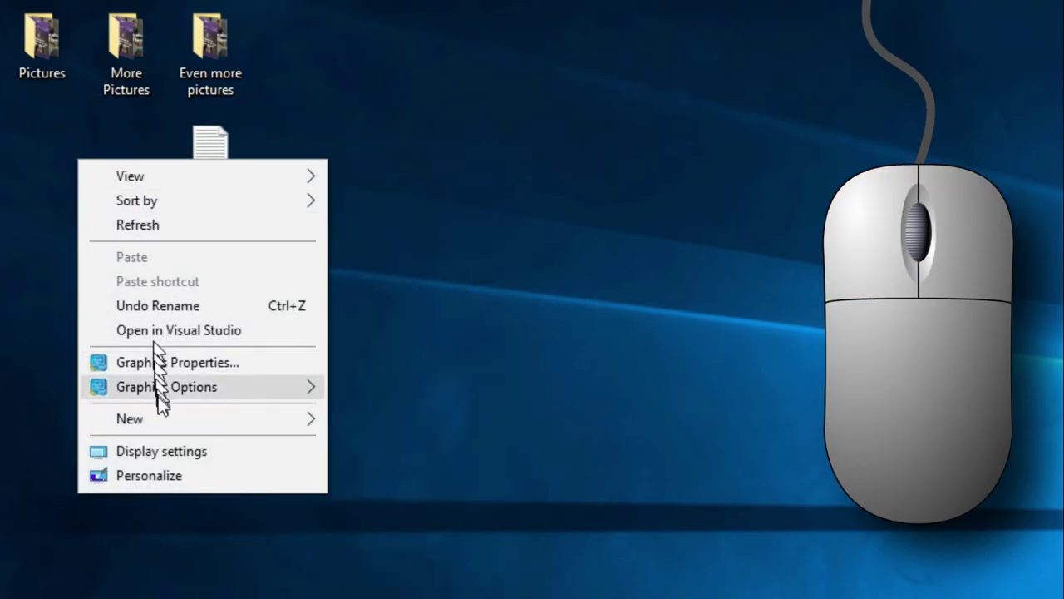
{"action": "left_click", "coordinate": [398, 412]}
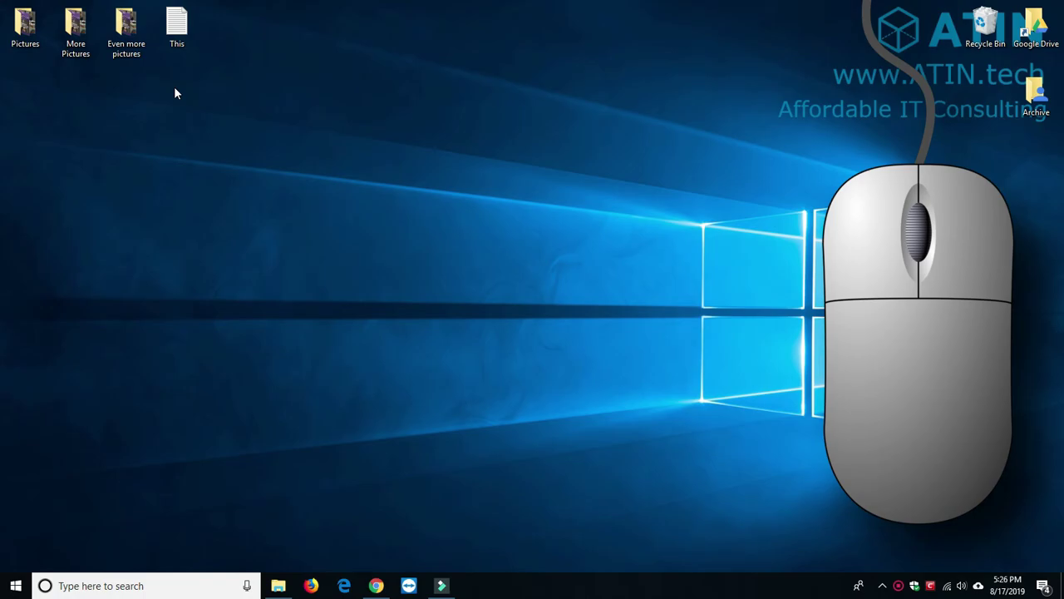
Drag the This file under the Pictures folder, open and close it in Notepad, then delete it.
{"action": "left_click", "coordinate": [179, 33]}
{"action": "left_click_drag", "start_coordinate": [178, 33], "coordinate": [29, 93]}
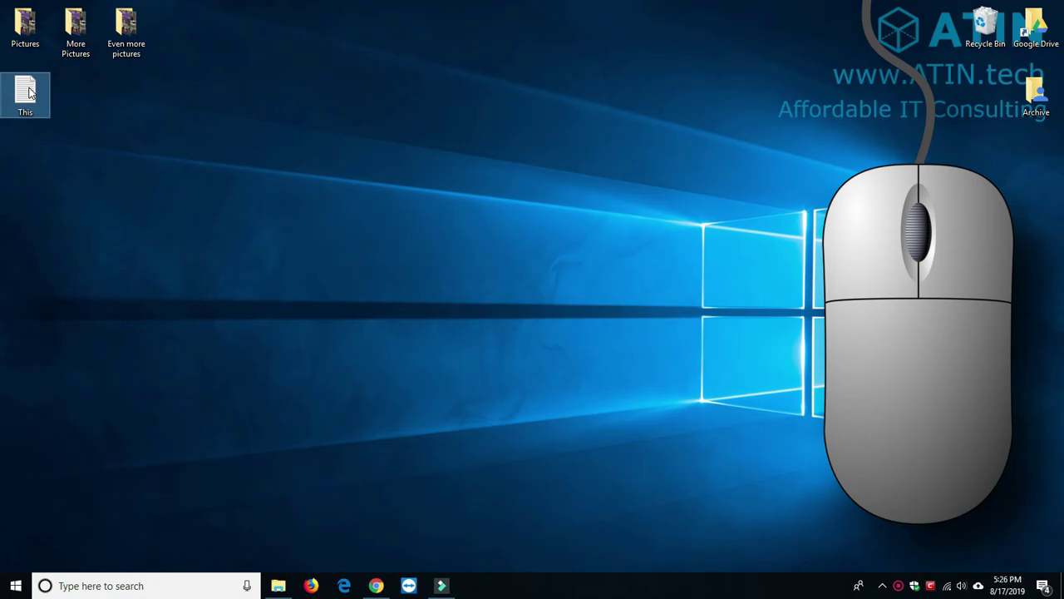
{"action": "double_click", "coordinate": [28, 91]}
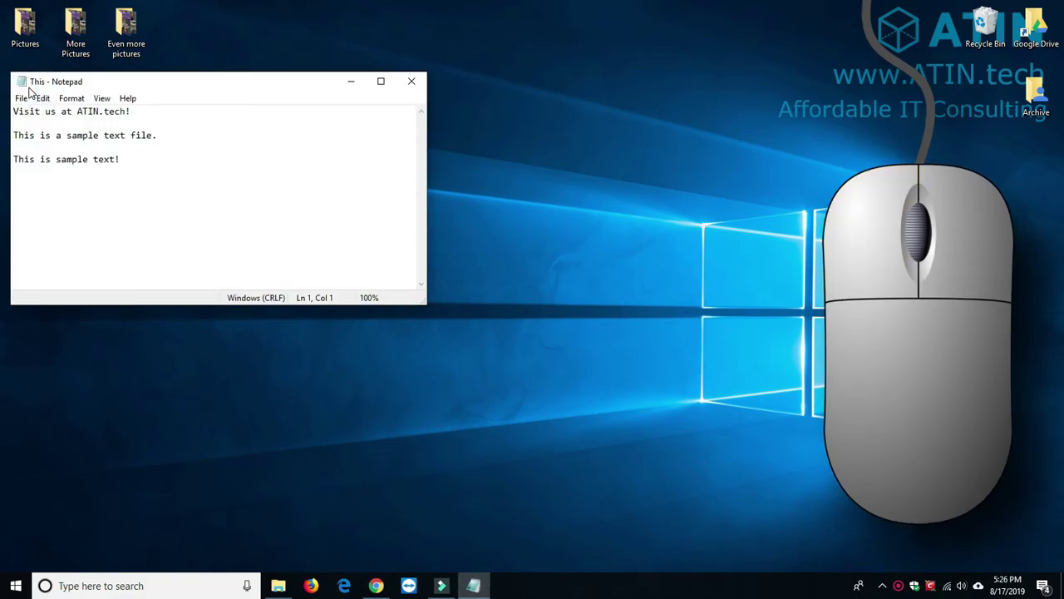
{"action": "left_click", "coordinate": [410, 83]}
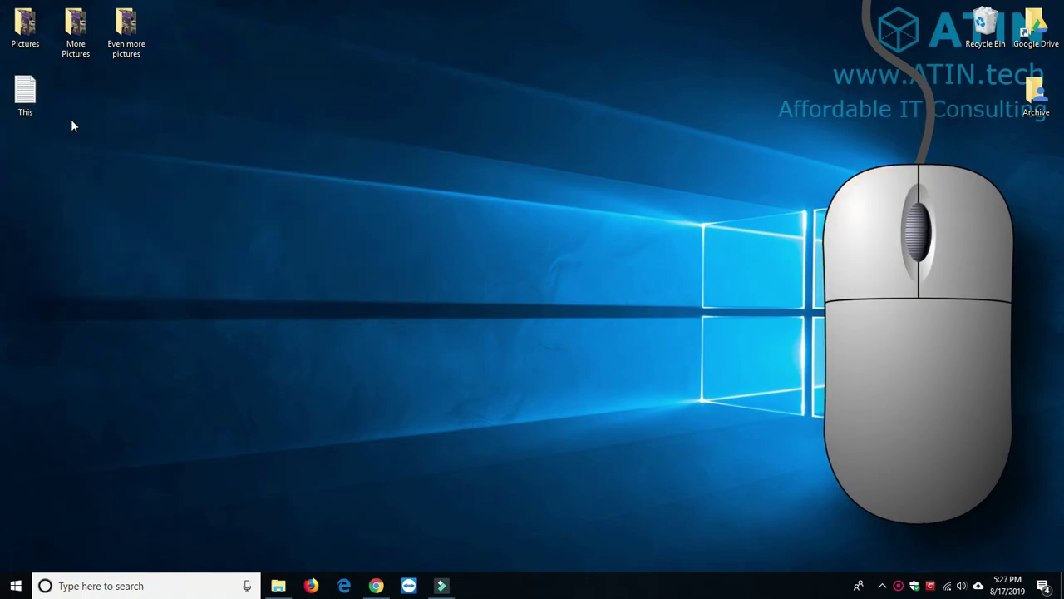
{"action": "right_click", "coordinate": [23, 97]}
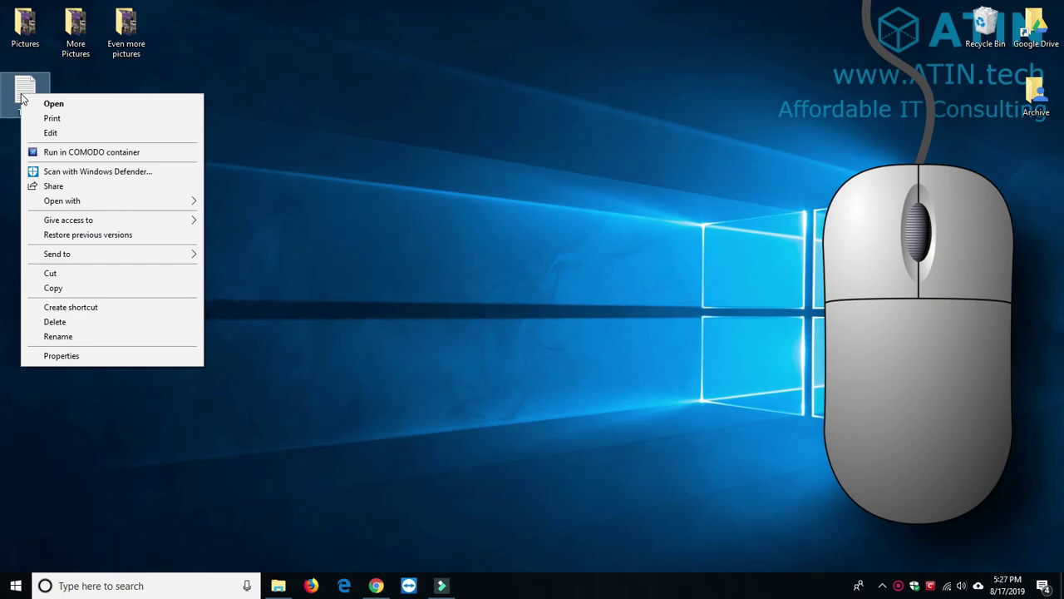
{"action": "left_click", "coordinate": [57, 322]}
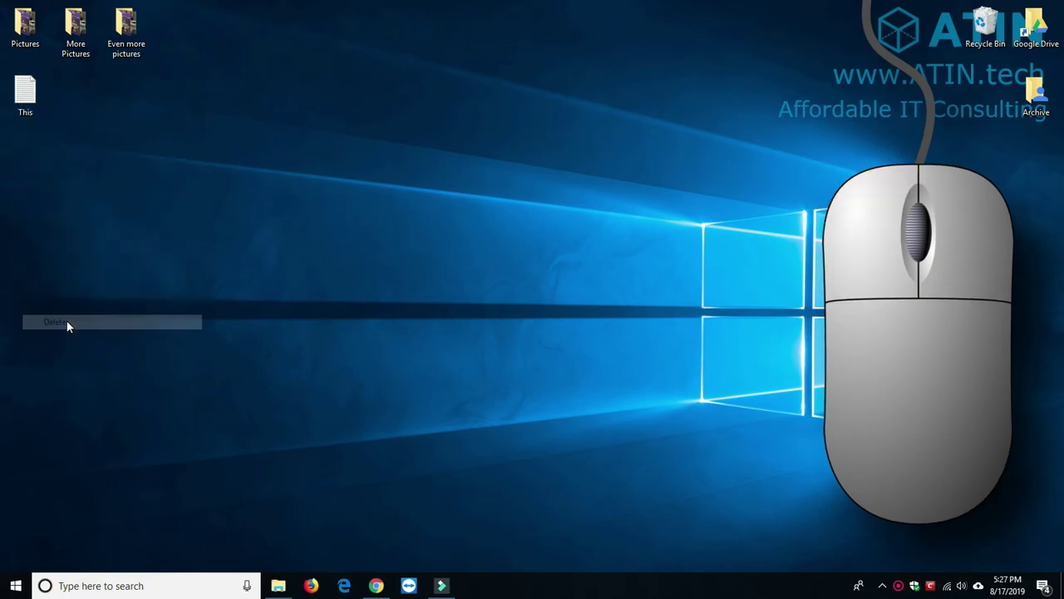
Open Pictures, rename the AboutUs image to 'test', and close the folder window.
{"action": "double_click", "coordinate": [25, 30]}
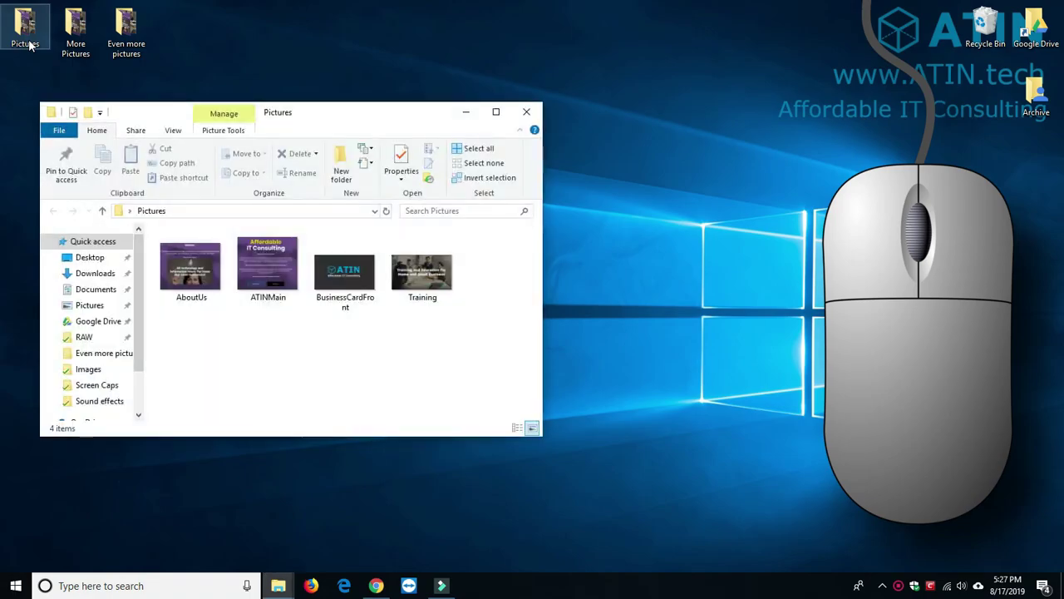
{"action": "left_click", "coordinate": [198, 272]}
{"action": "left_click", "coordinate": [281, 265]}
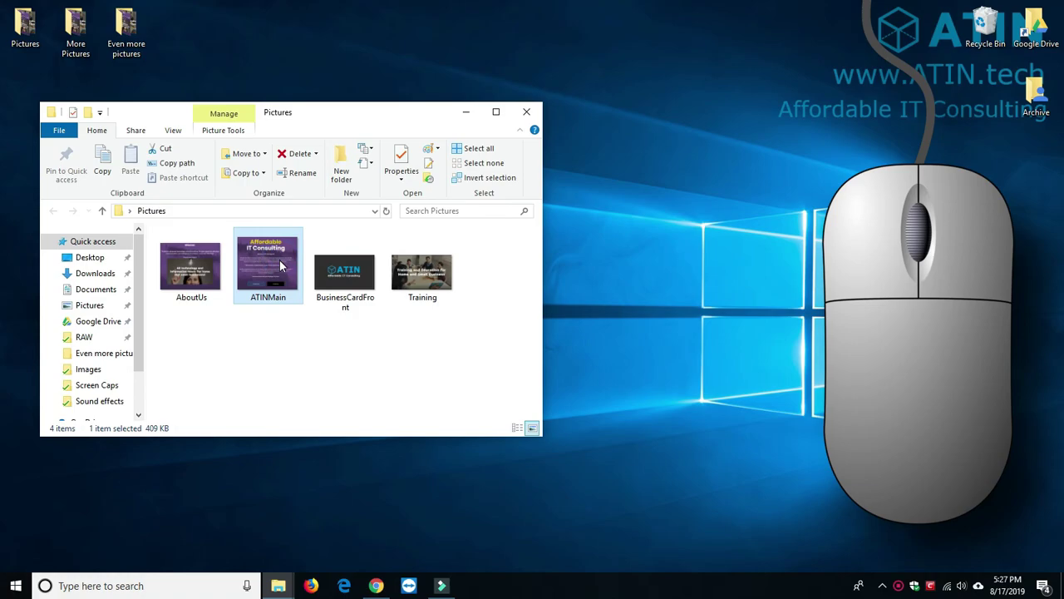
{"action": "right_click", "coordinate": [169, 266]}
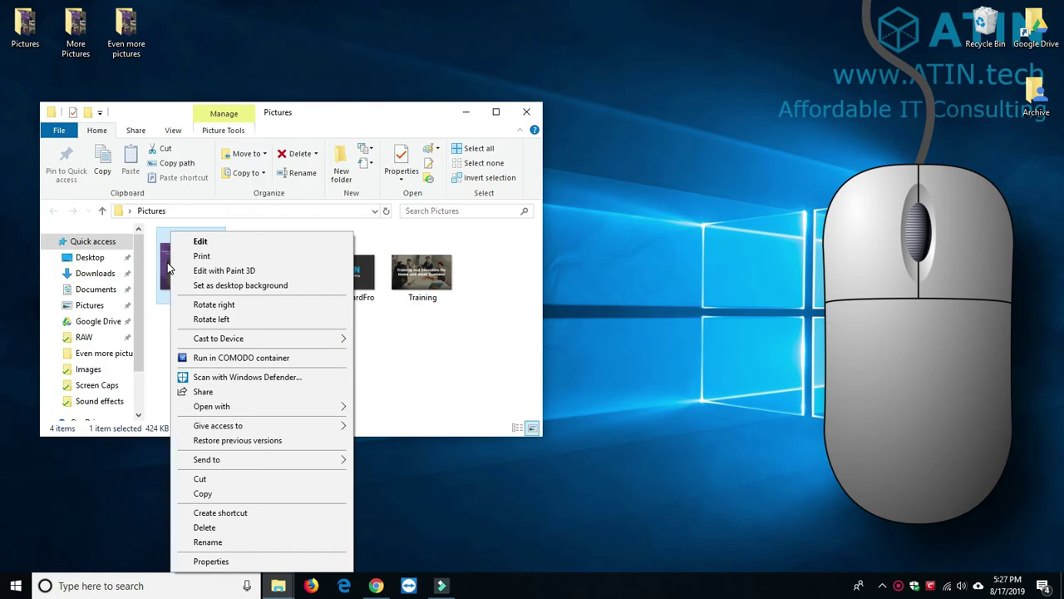
{"action": "left_click", "coordinate": [208, 542]}
{"action": "type", "text": "test"}
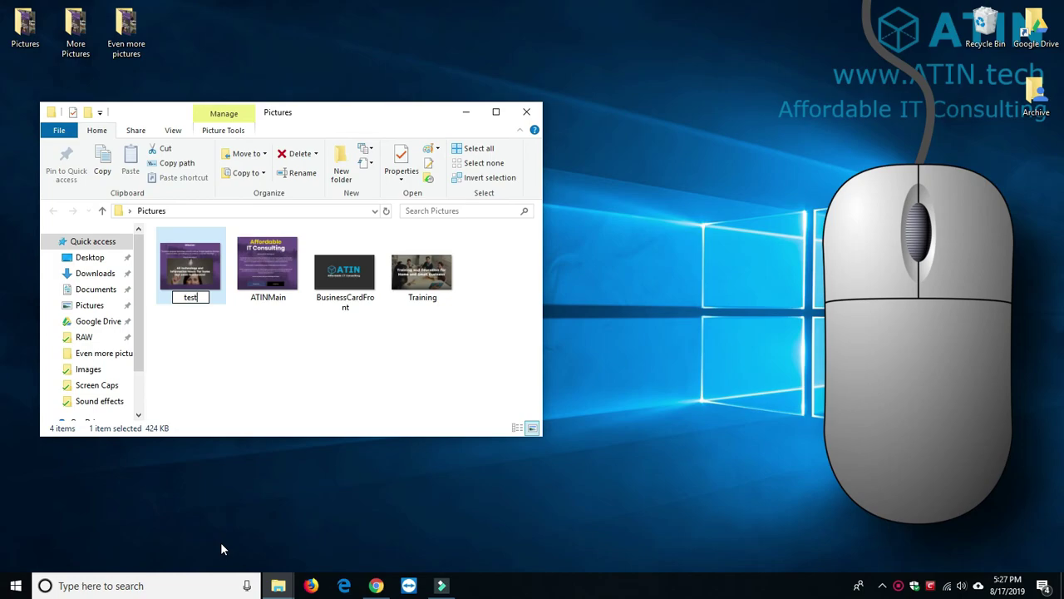
{"action": "left_click", "coordinate": [217, 356]}
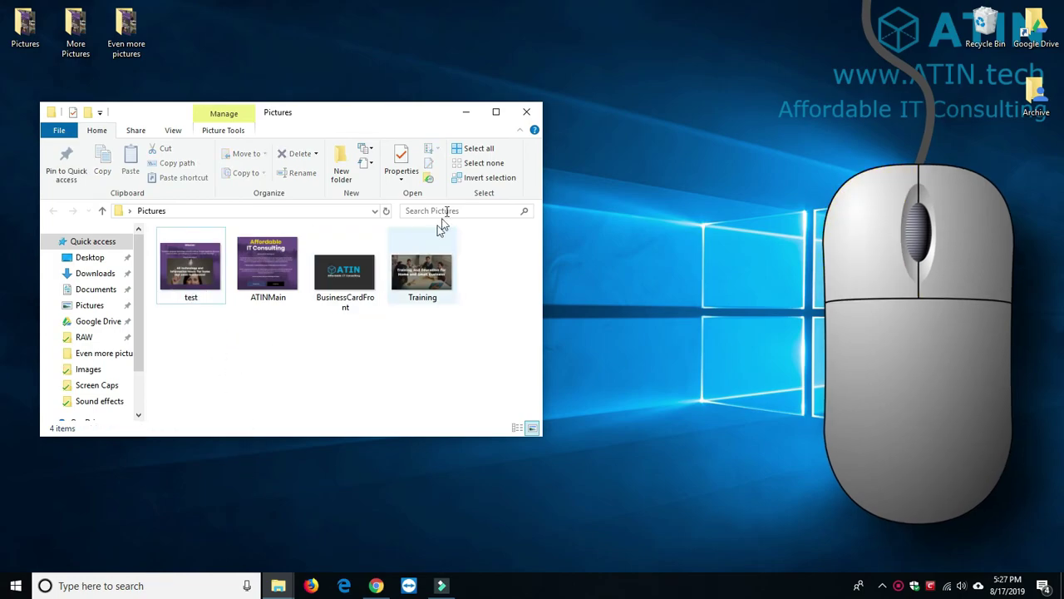
{"action": "left_click", "coordinate": [526, 112]}
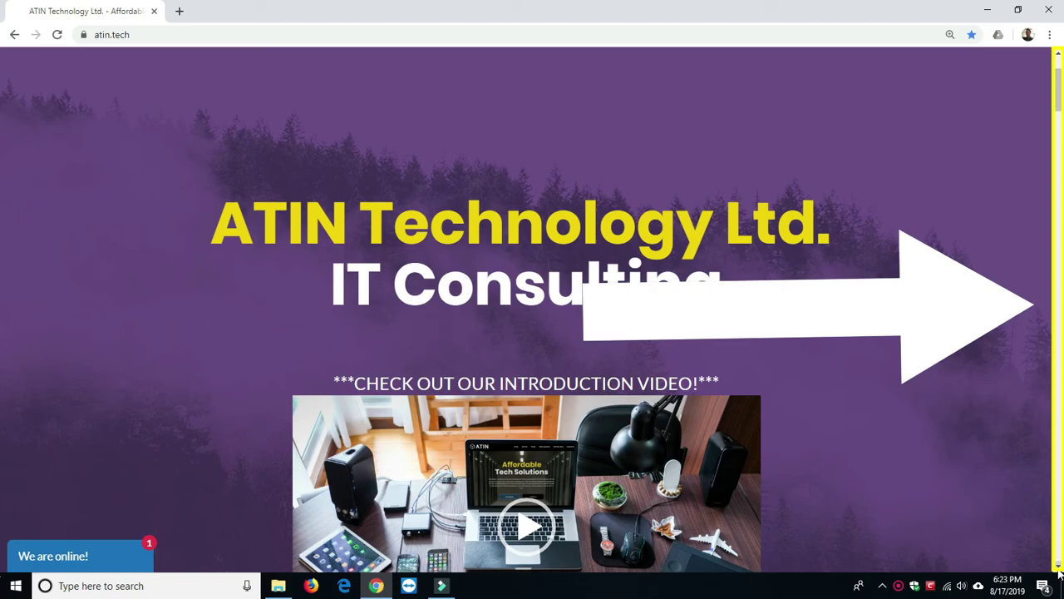
Scroll the atin.tech home page down and back up with the mouse wheel.
{"action": "scroll", "coordinate": [1059, 572], "scroll_direction": "down", "scroll_amount": 4}
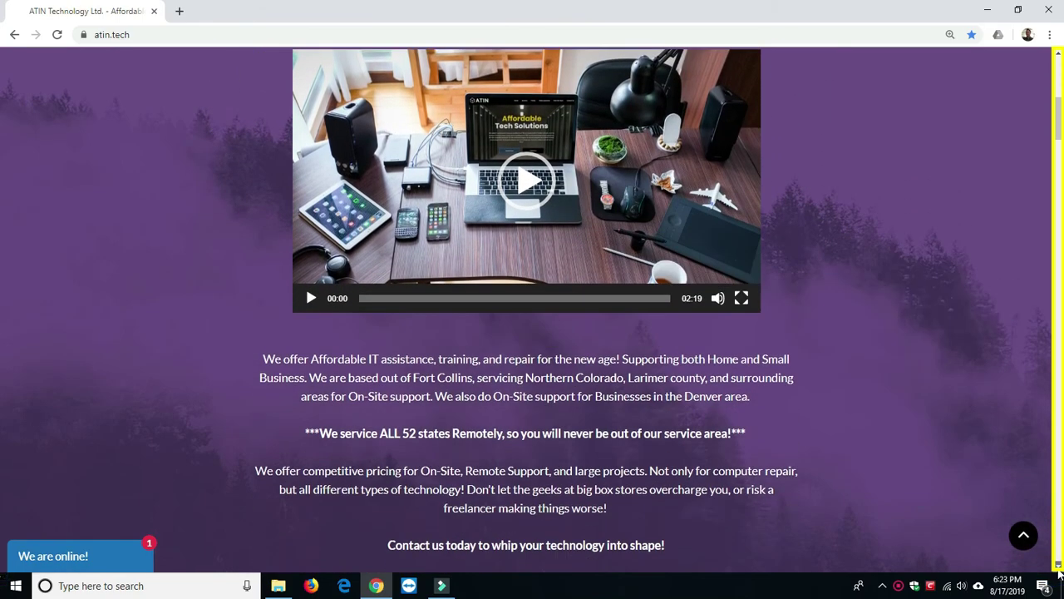
{"action": "scroll", "coordinate": [1060, 573], "scroll_direction": "down", "scroll_amount": 12}
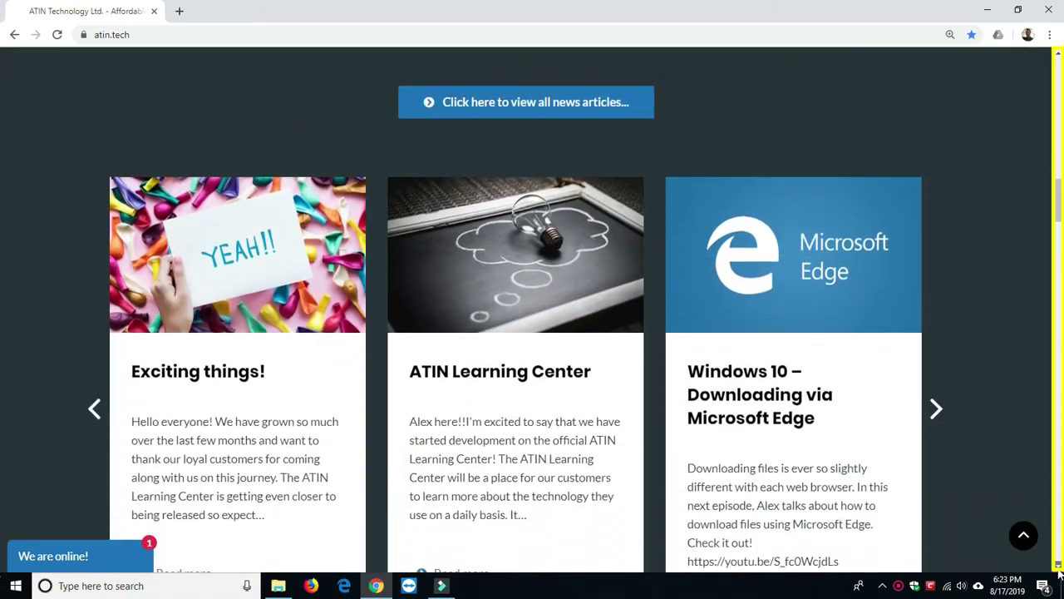
{"action": "scroll", "coordinate": [1059, 572], "scroll_direction": "down", "scroll_amount": 6}
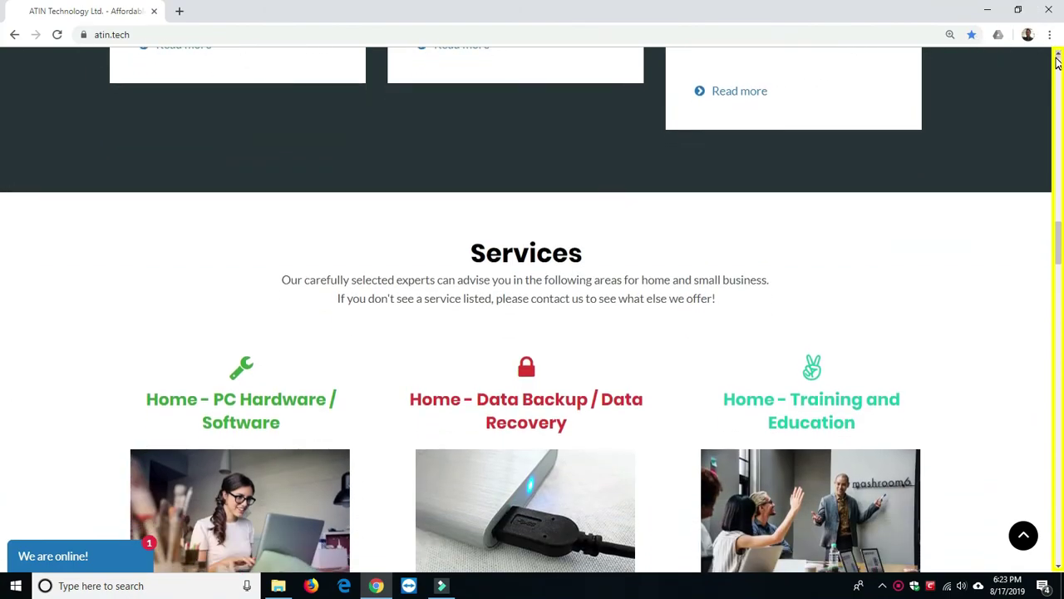
{"action": "scroll", "coordinate": [1058, 62], "scroll_direction": "up", "scroll_amount": 10}
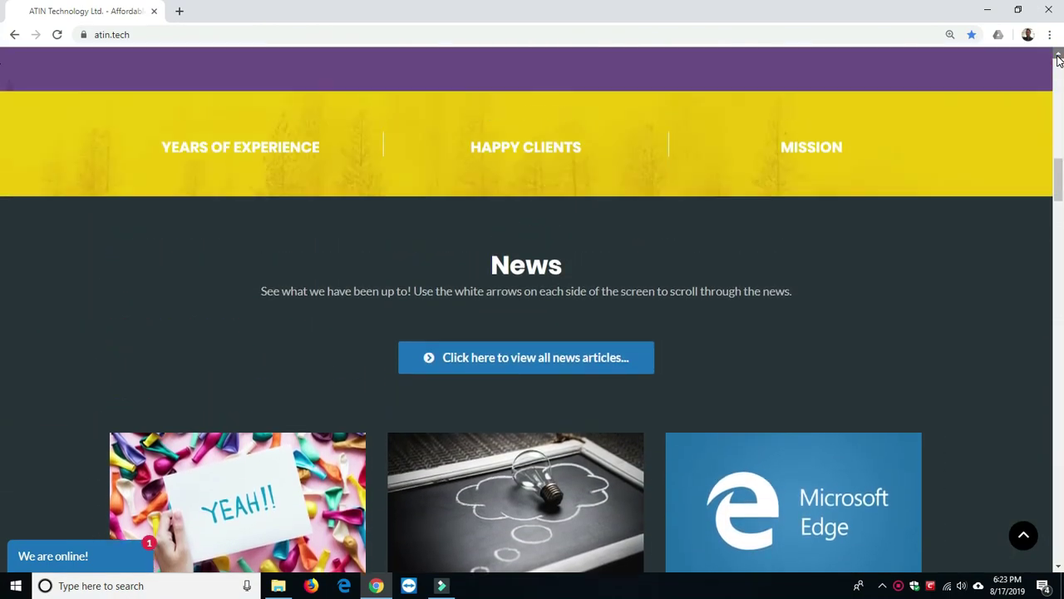
{"action": "scroll", "coordinate": [1058, 62], "scroll_direction": "up", "scroll_amount": 11}
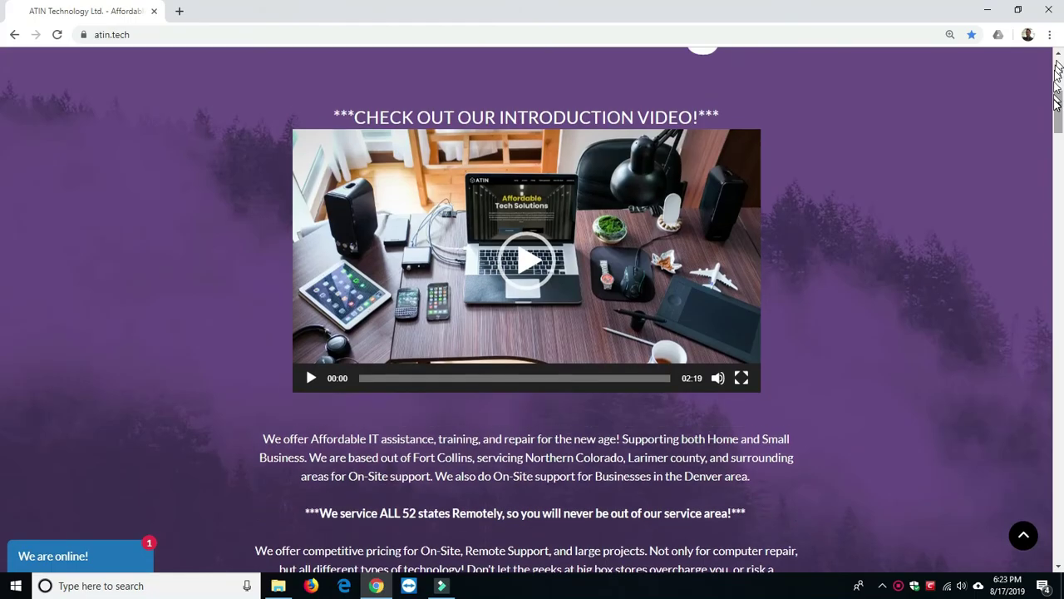
{"action": "scroll", "coordinate": [1058, 104], "scroll_direction": "up", "scroll_amount": 2}
Scroll again, then use the scrollbar to page down to the News cards.
{"action": "scroll", "coordinate": [1058, 125], "scroll_direction": "down", "scroll_amount": 6}
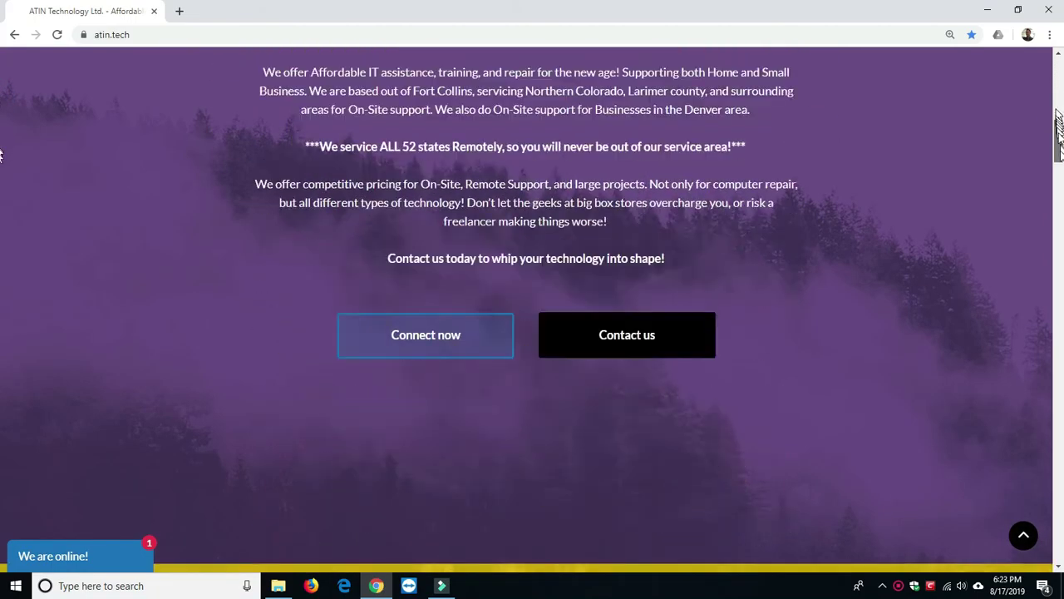
{"action": "scroll", "coordinate": [4, 183], "scroll_direction": "down", "scroll_amount": 15}
{"action": "scroll", "coordinate": [12, 204], "scroll_direction": "up", "scroll_amount": 9}
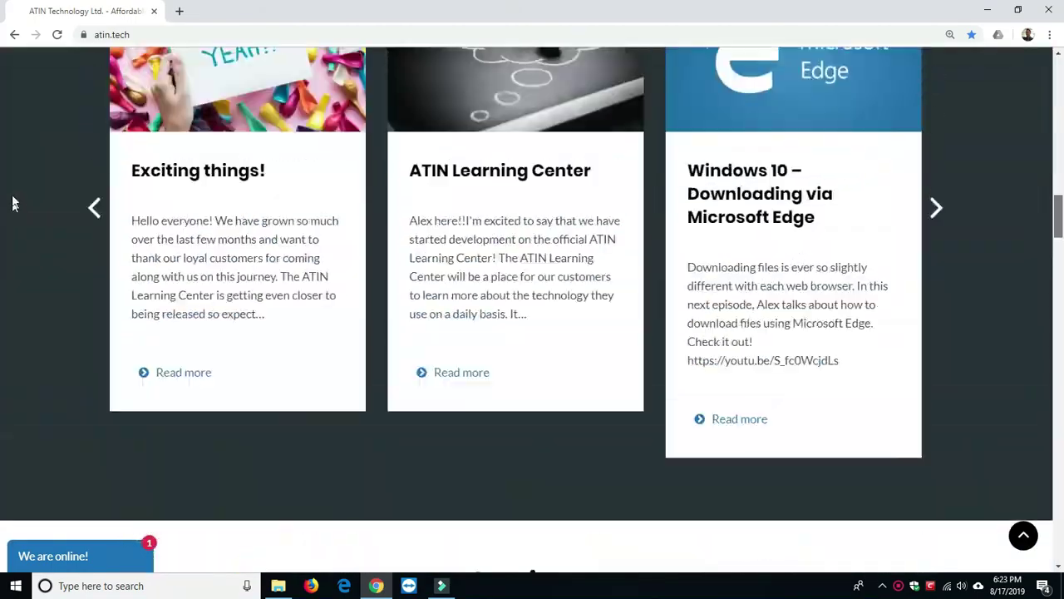
{"action": "scroll", "coordinate": [17, 119], "scroll_direction": "up", "scroll_amount": 10}
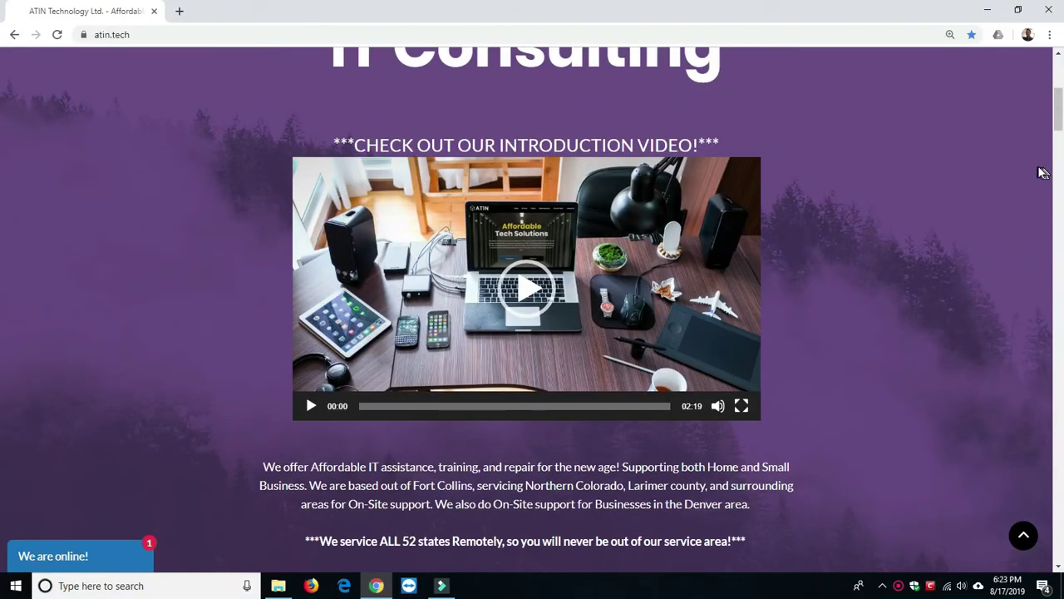
{"action": "scroll", "coordinate": [1057, 171], "scroll_direction": "down", "scroll_amount": 5}
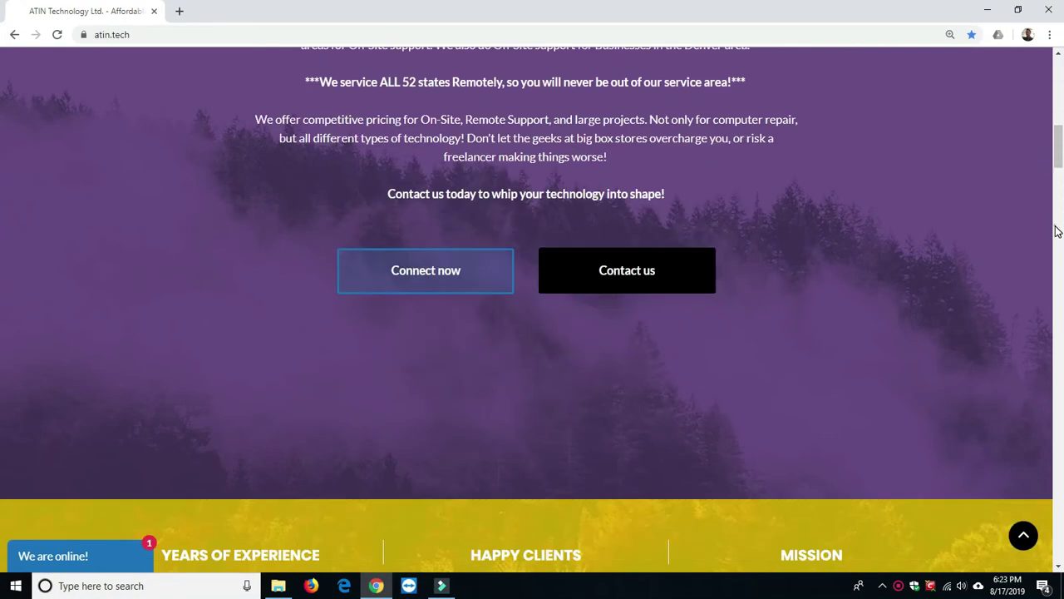
{"action": "left_click", "coordinate": [1057, 231]}
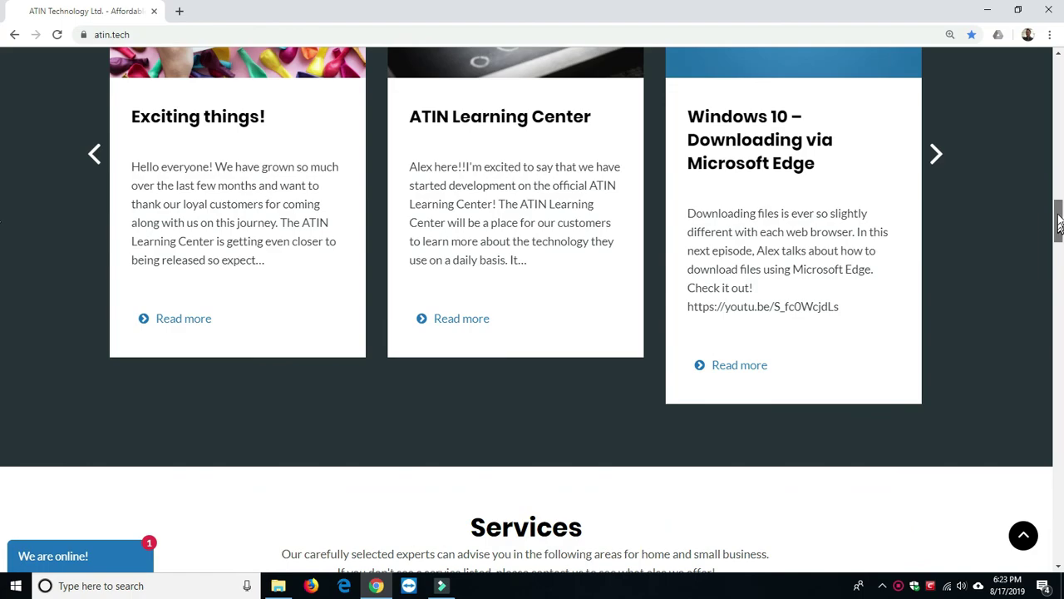
{"action": "left_click_drag", "start_coordinate": [1059, 222], "coordinate": [1058, 63]}
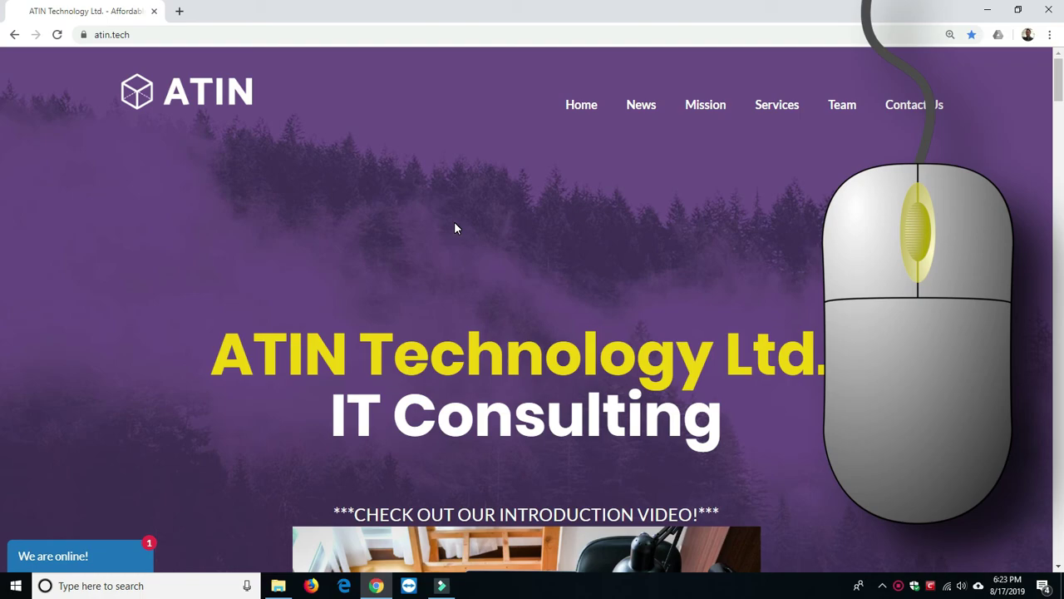
Wheel down the atin.tech page to Services, then back up to the Connect now / Contact us buttons.
{"action": "left_click", "coordinate": [455, 227]}
{"action": "scroll", "coordinate": [454, 228], "scroll_direction": "down", "scroll_amount": 2}
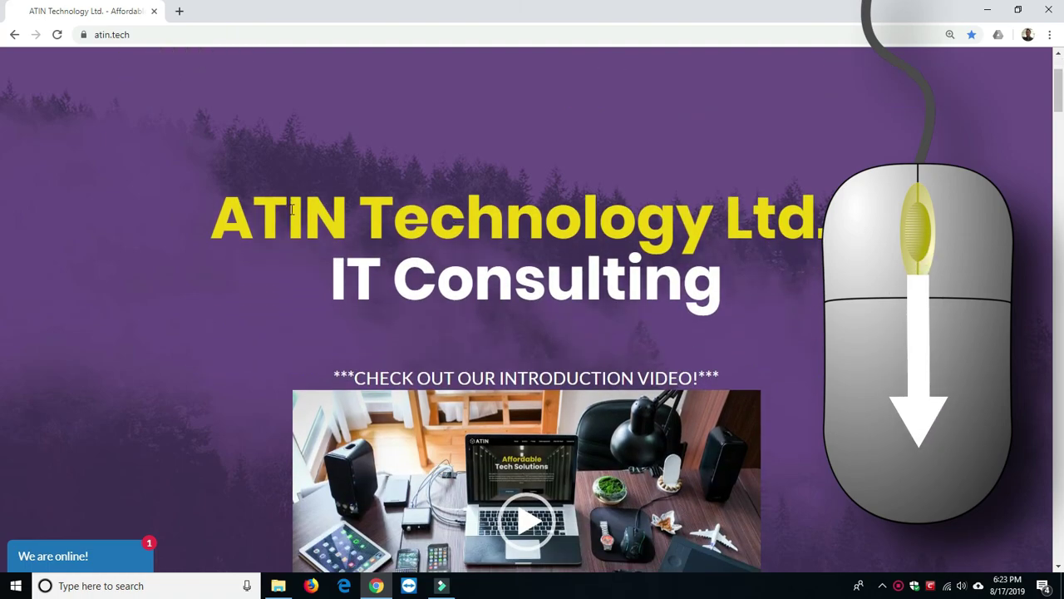
{"action": "scroll", "coordinate": [184, 199], "scroll_direction": "down", "scroll_amount": 5}
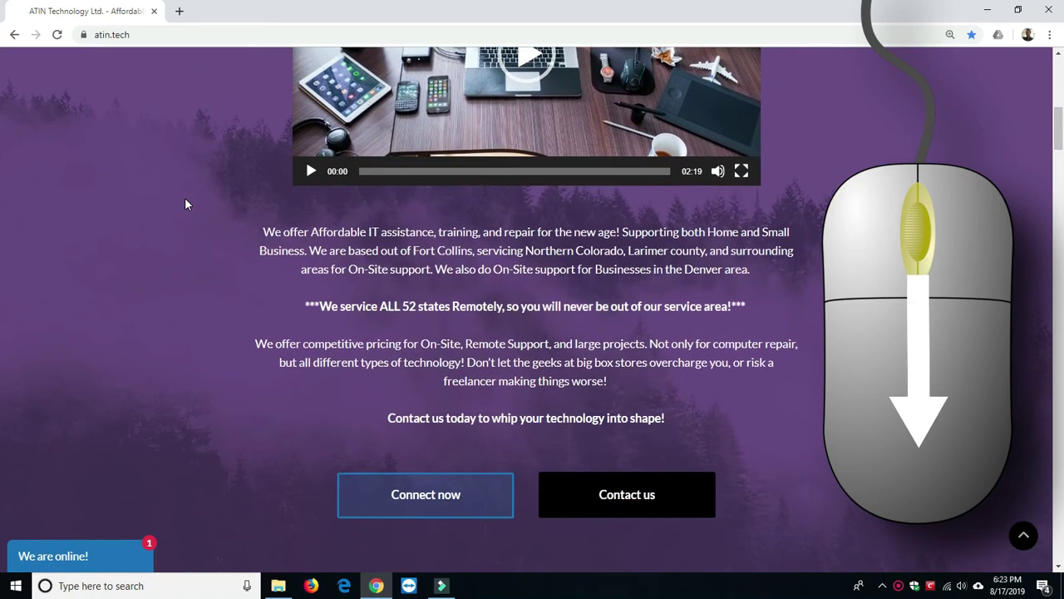
{"action": "scroll", "coordinate": [187, 204], "scroll_direction": "down", "scroll_amount": 6}
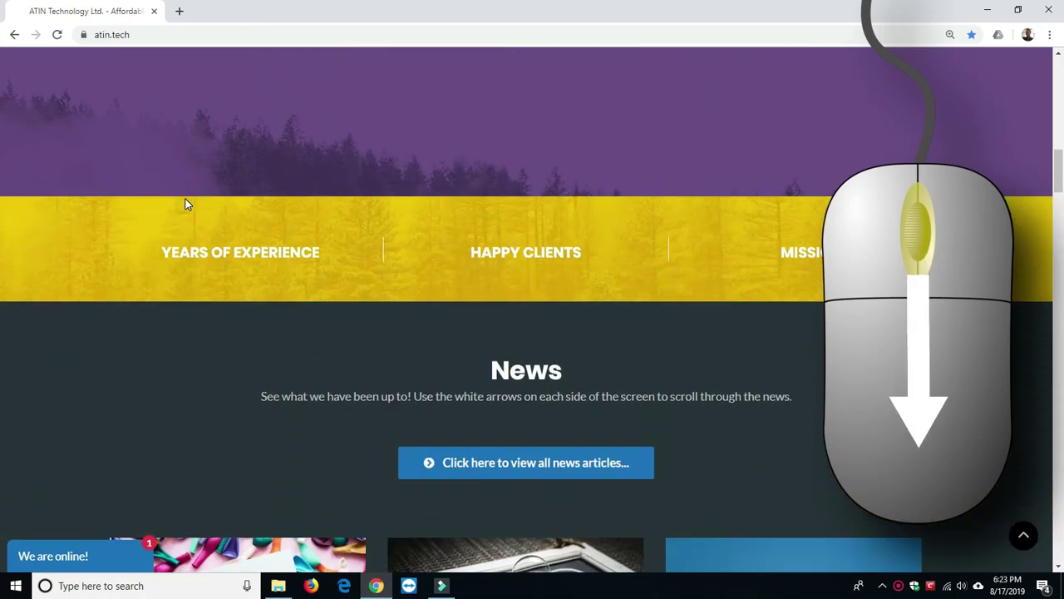
{"action": "scroll", "coordinate": [186, 204], "scroll_direction": "down", "scroll_amount": 7}
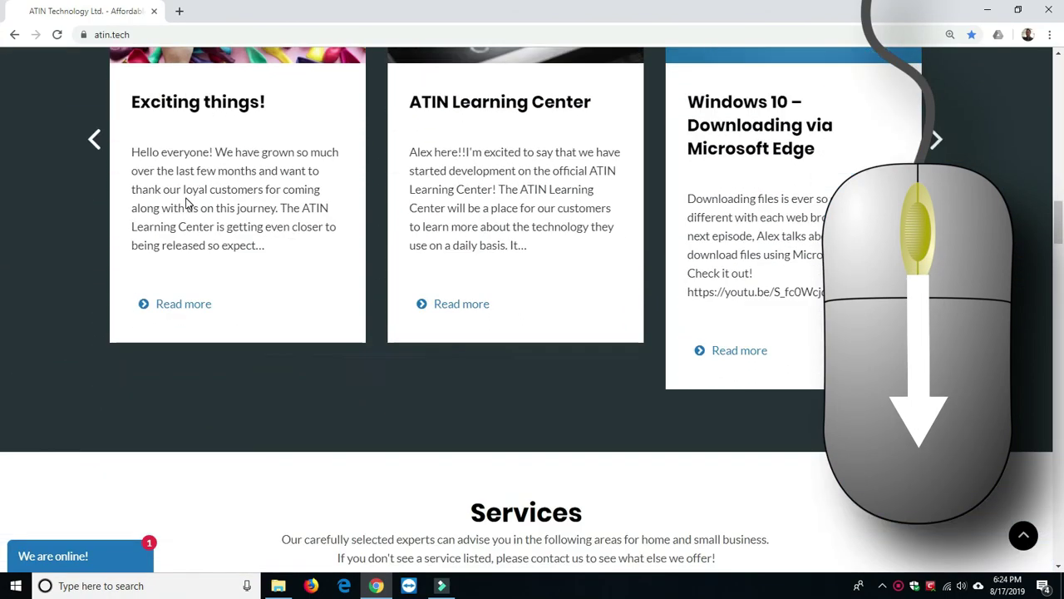
{"action": "scroll", "coordinate": [186, 204], "scroll_direction": "down", "scroll_amount": 4}
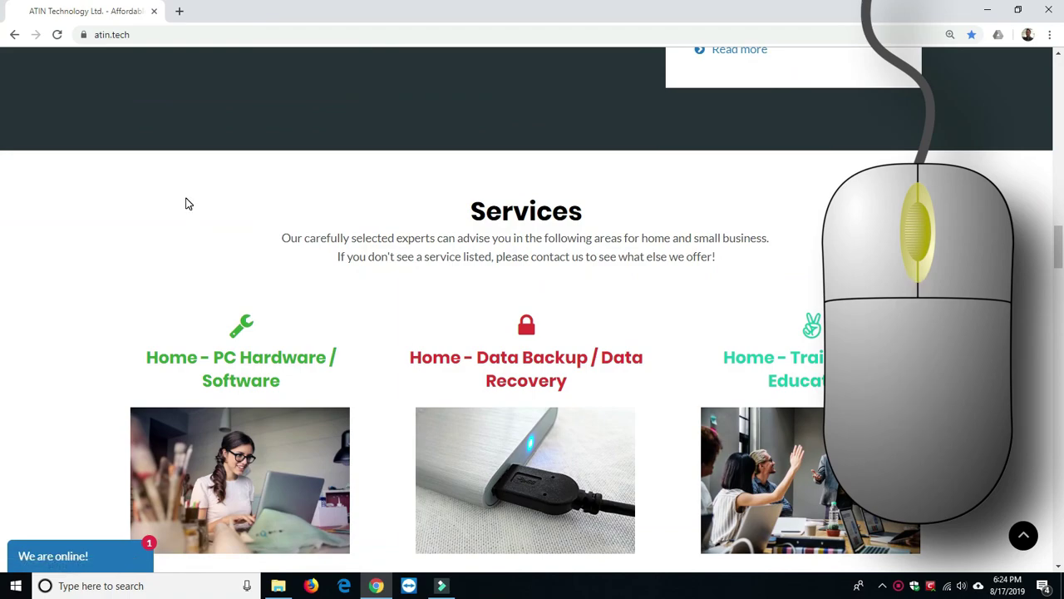
{"action": "scroll", "coordinate": [186, 204], "scroll_direction": "up", "scroll_amount": 7}
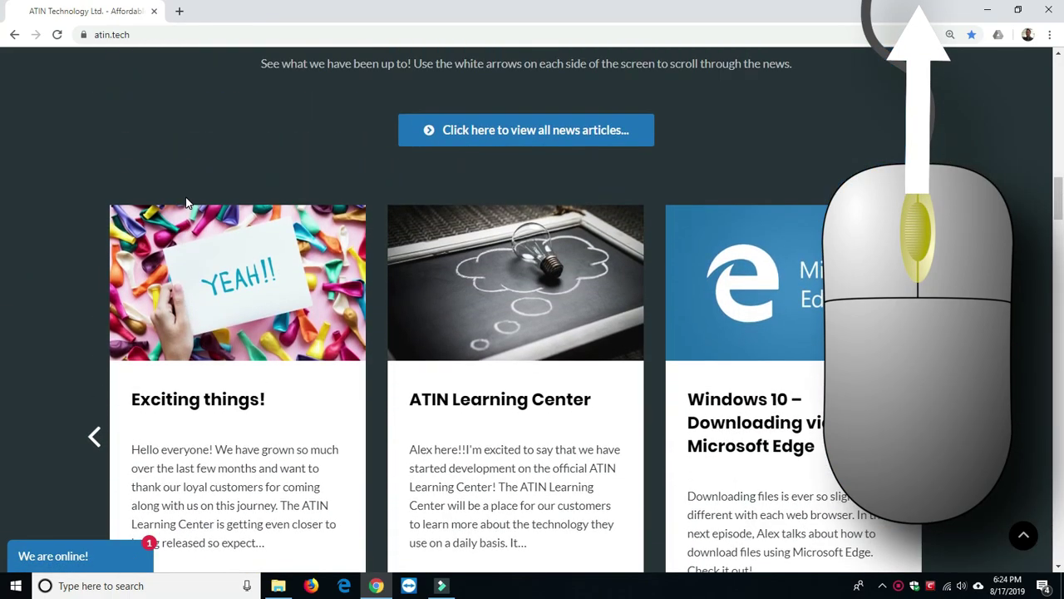
{"action": "scroll", "coordinate": [187, 203], "scroll_direction": "up", "scroll_amount": 8}
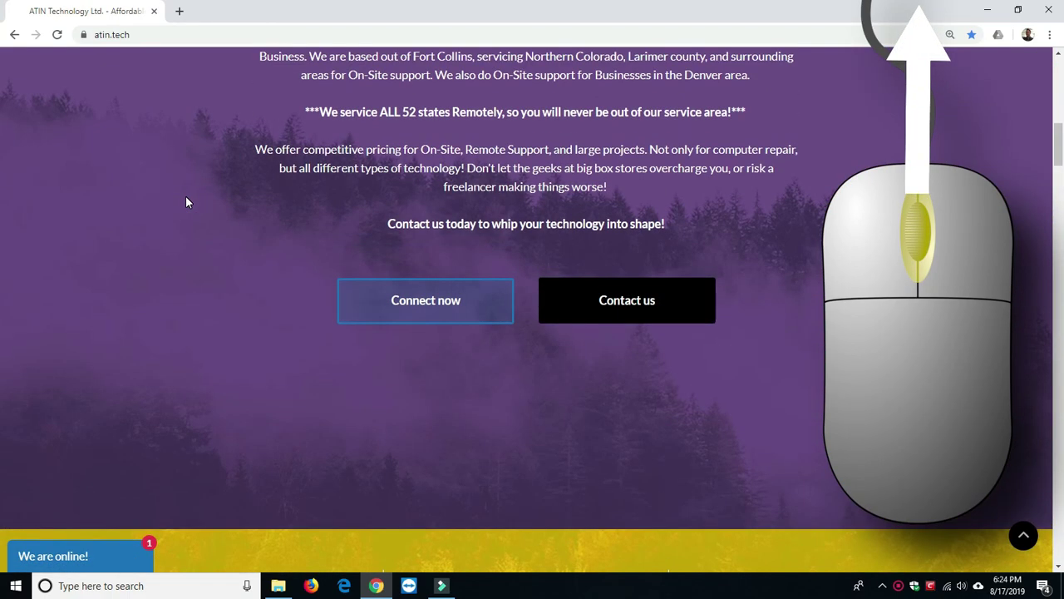
{"action": "scroll", "coordinate": [185, 201], "scroll_direction": "up", "scroll_amount": 7}
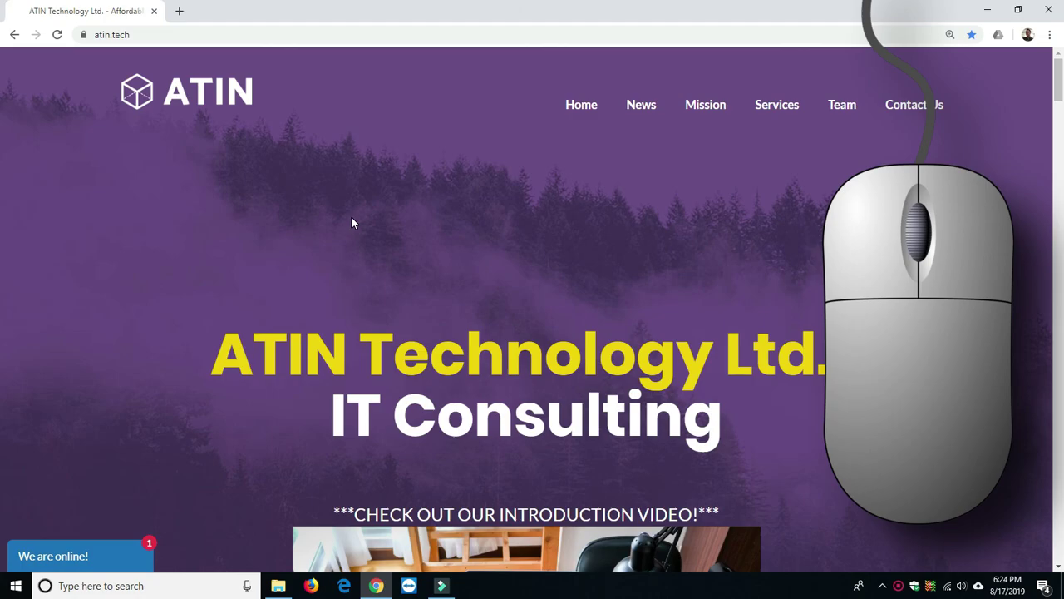
Scroll the atin.tech page down to the News cards, starting with 'Exciting things!'.
{"action": "scroll", "coordinate": [351, 222], "scroll_direction": "down", "scroll_amount": 8}
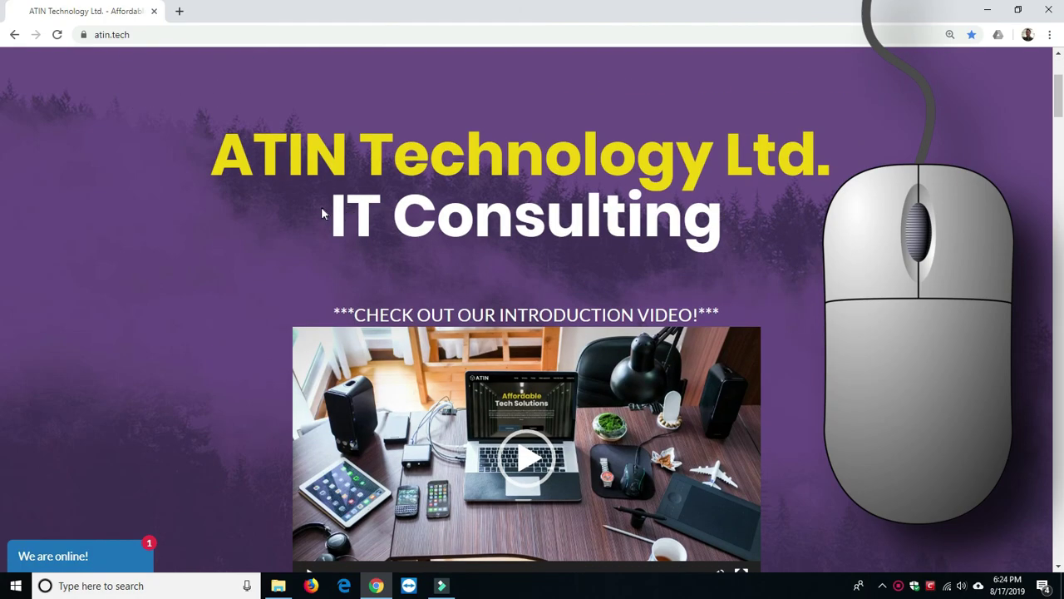
{"action": "scroll", "coordinate": [323, 208], "scroll_direction": "down", "scroll_amount": 5}
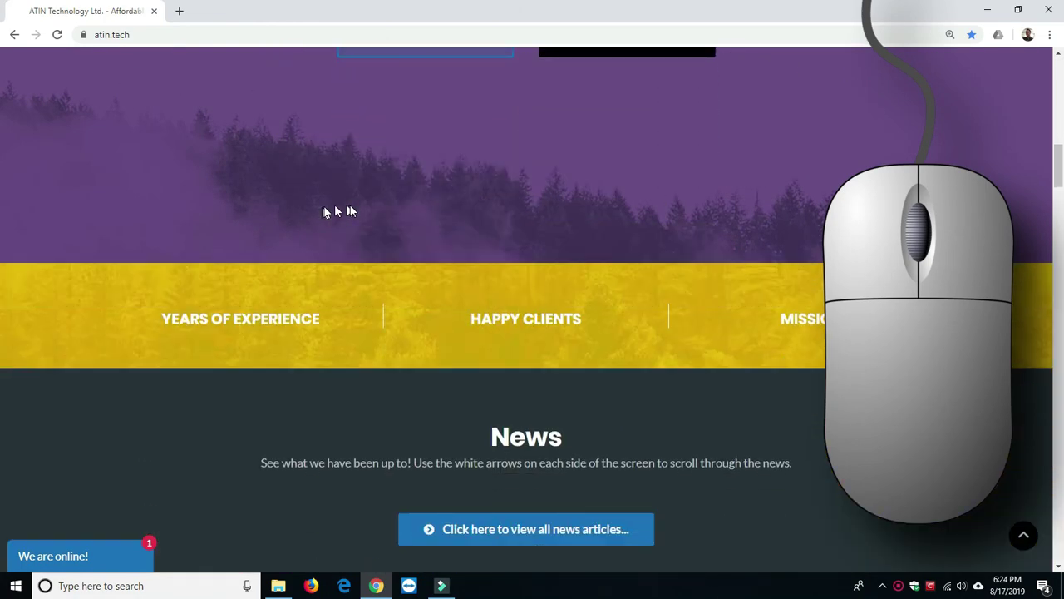
{"action": "scroll", "coordinate": [349, 210], "scroll_direction": "down", "scroll_amount": 4}
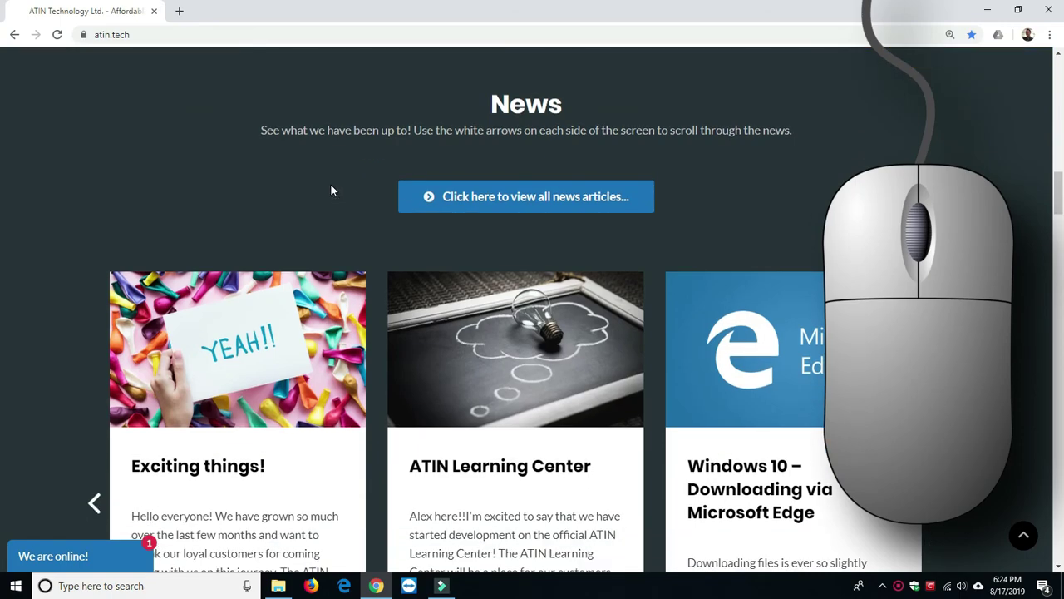